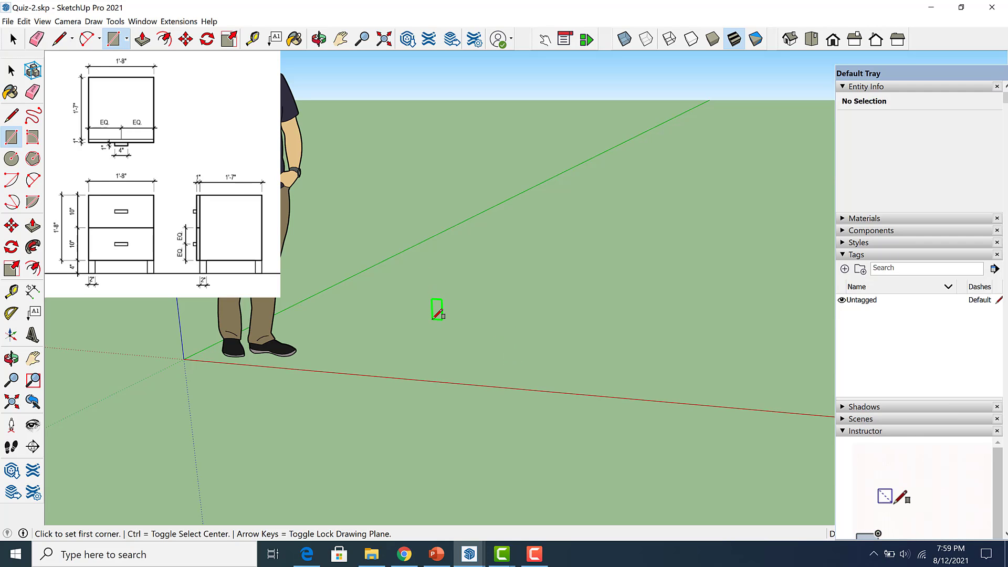
Draw a vertical 1'8" by 1'8" rectangle as the cabinet front and split it horizontally with a line between its side midpoints.
left_click(433, 318)
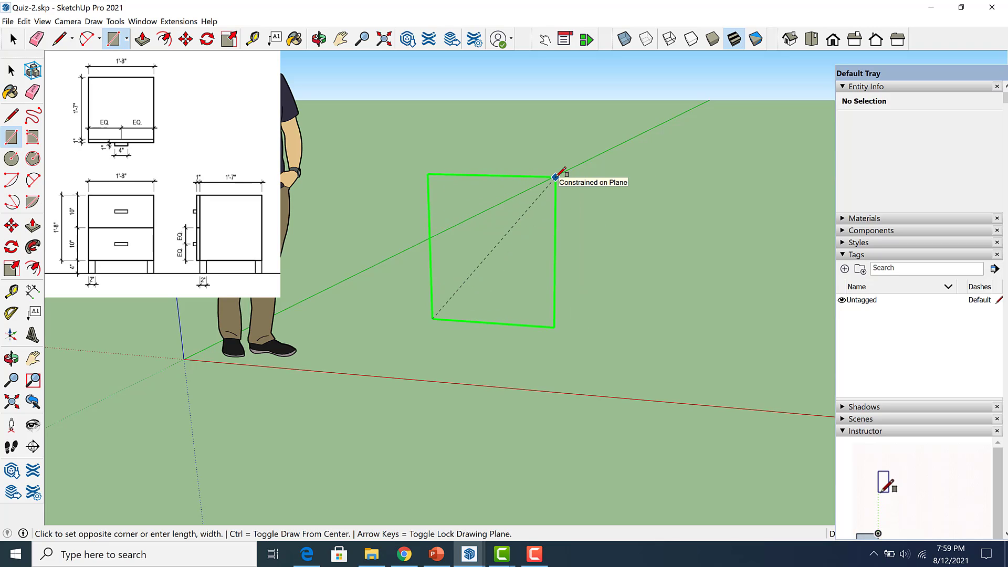
key("Return")
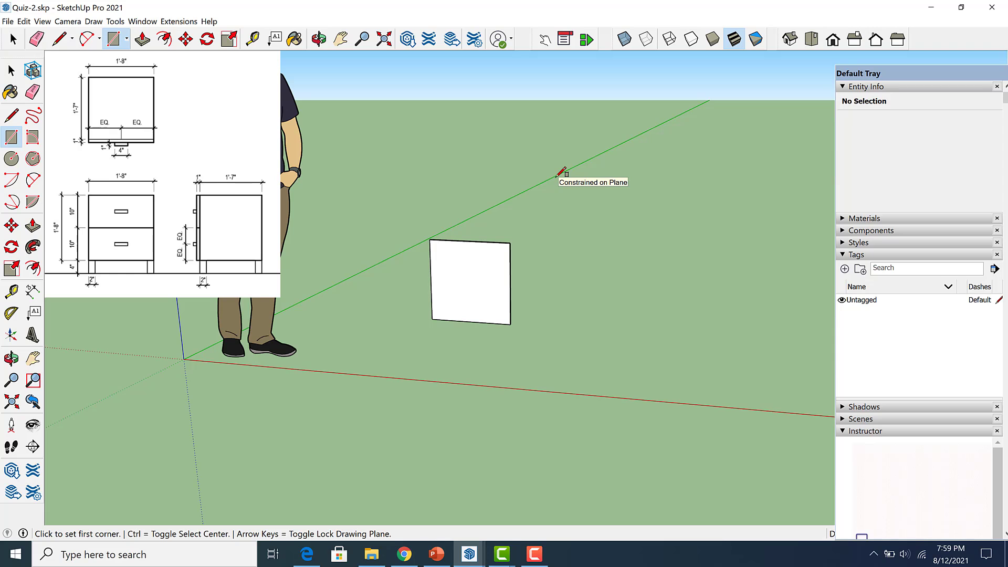
key("l")
scroll(482, 286, "up", 2)
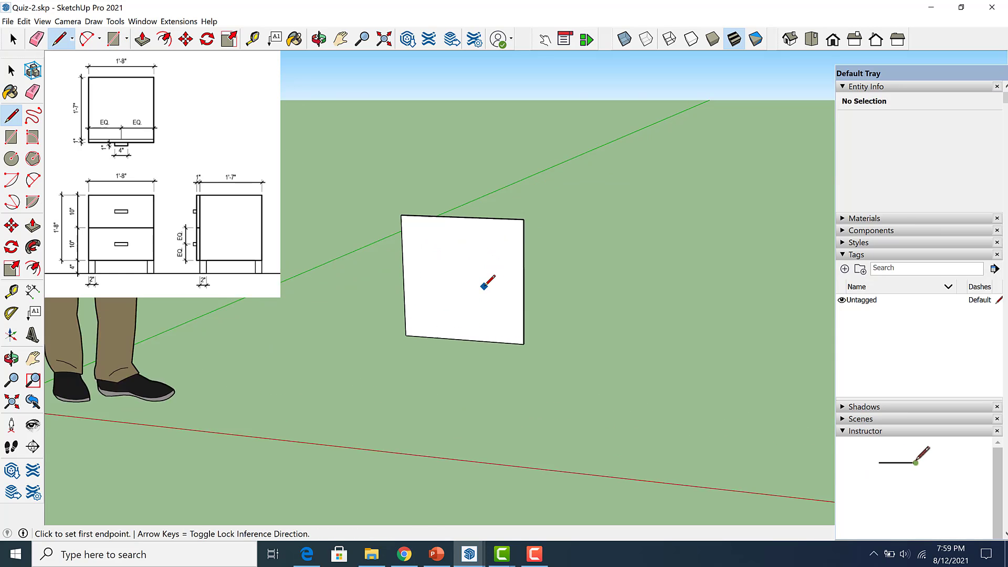
scroll(487, 283, "up", 1)
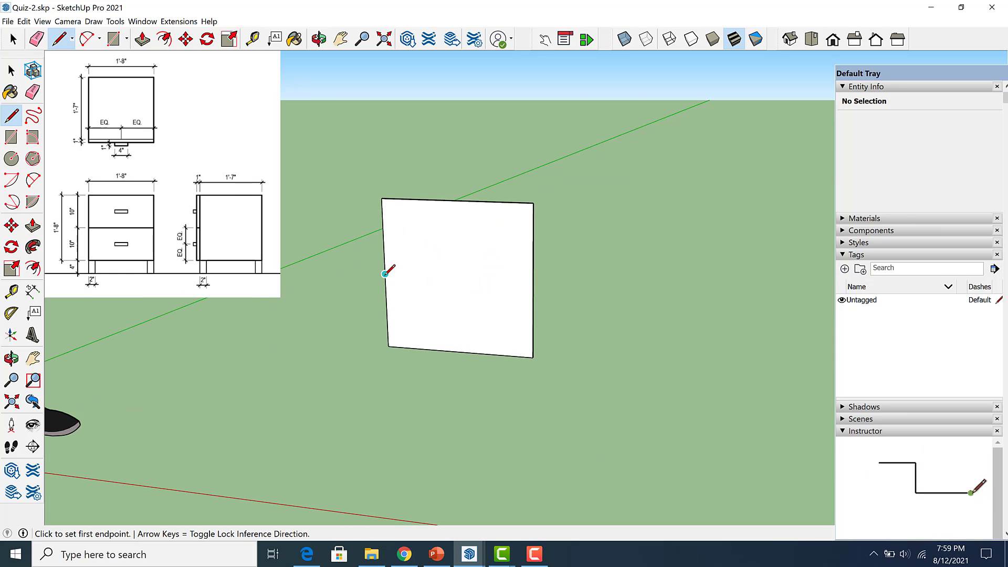
left_click(384, 273)
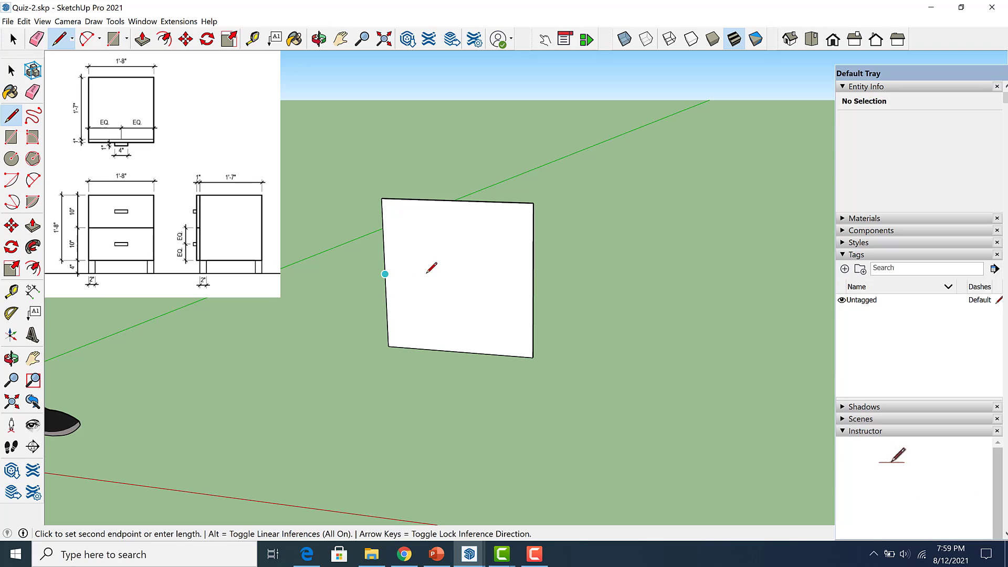
left_click(533, 281)
scroll(531, 316, "down", 2)
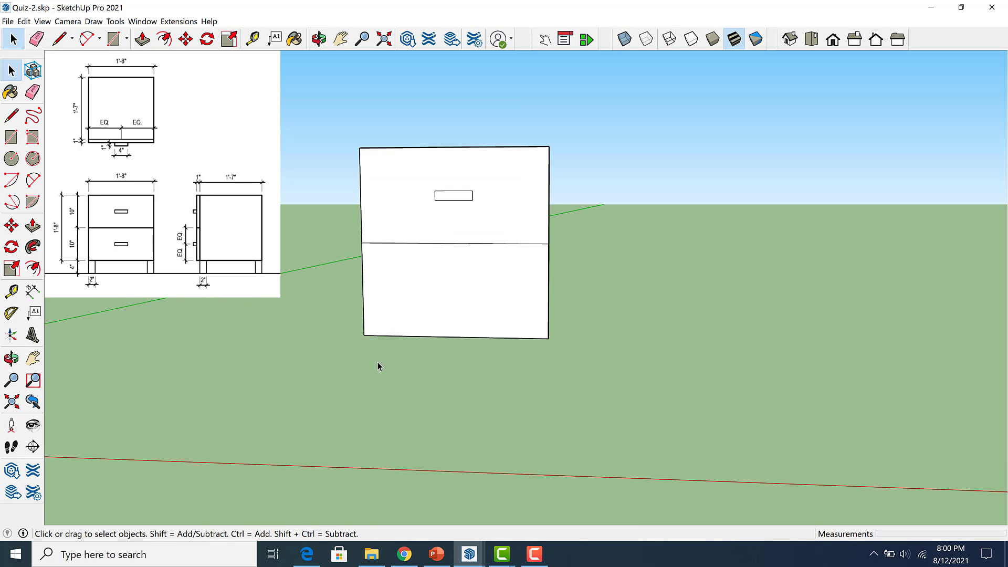
Draw a leg rectangle 2" wide and 4" high below the lower-left corner of the cabinet front.
scroll(377, 361, "up", 1)
key("r")
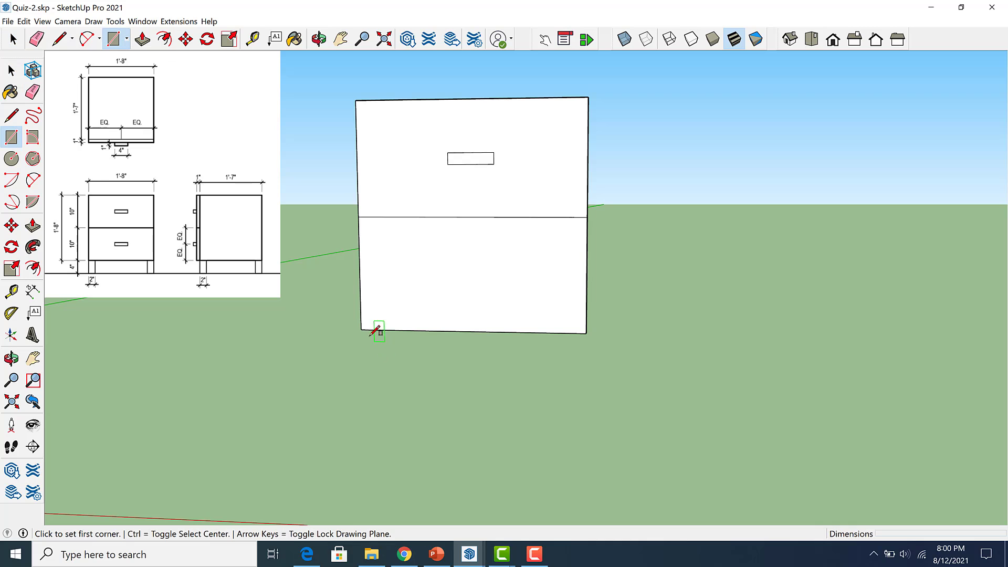
left_click(361, 329)
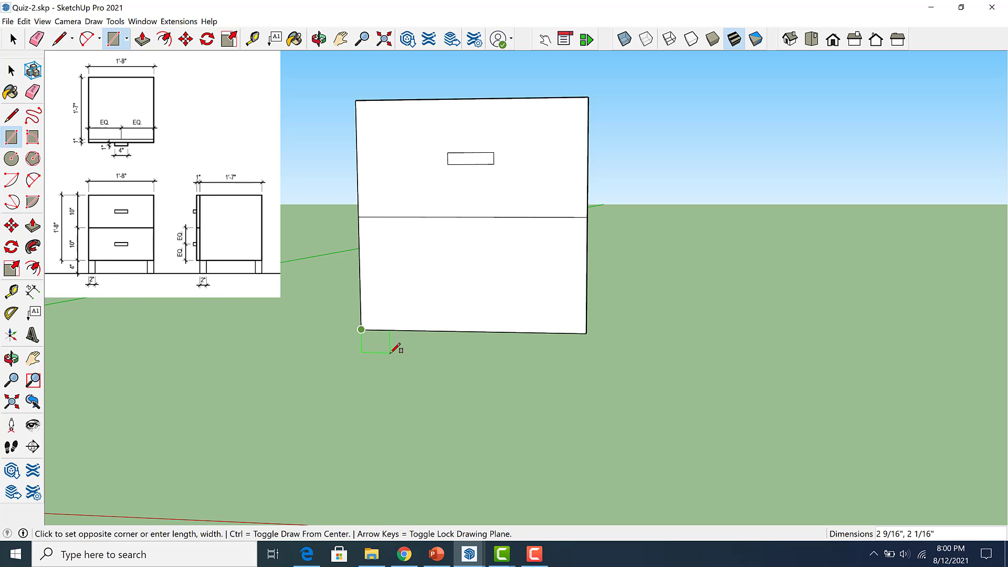
type("4")
key("Return")
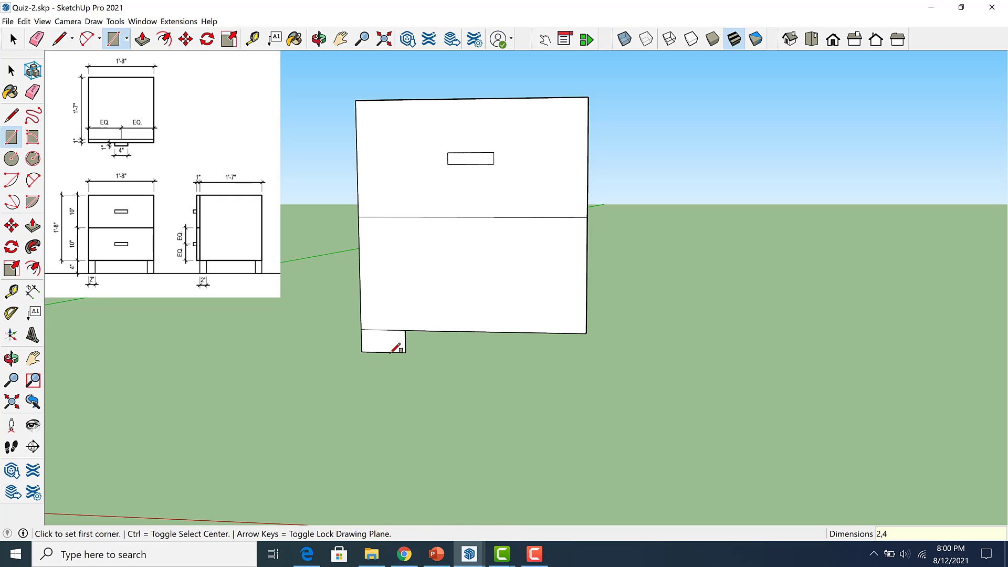
key("Return")
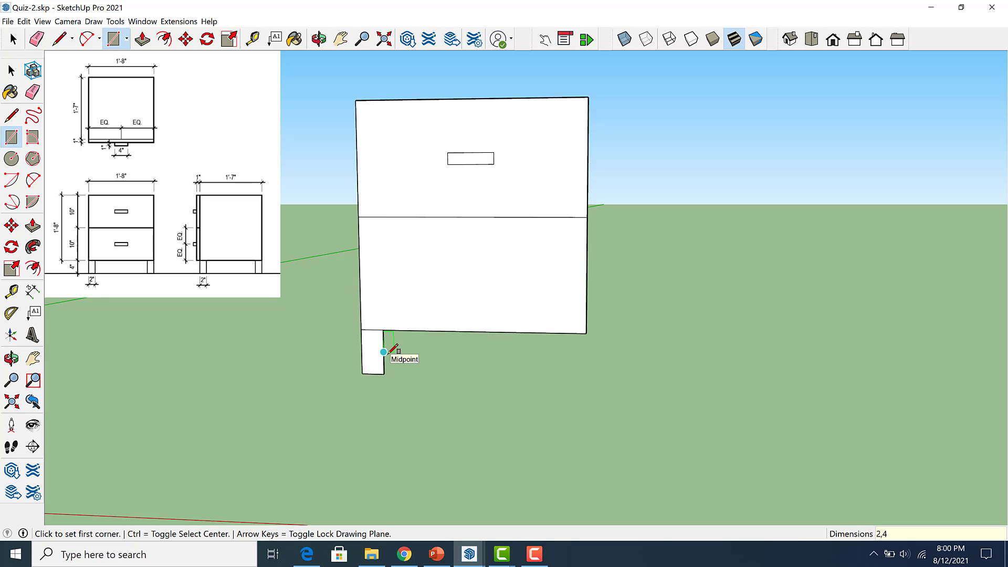
Copy the leg face along the bottom edge to the lower-right corner of the cabinet front.
key("space")
left_click(369, 356)
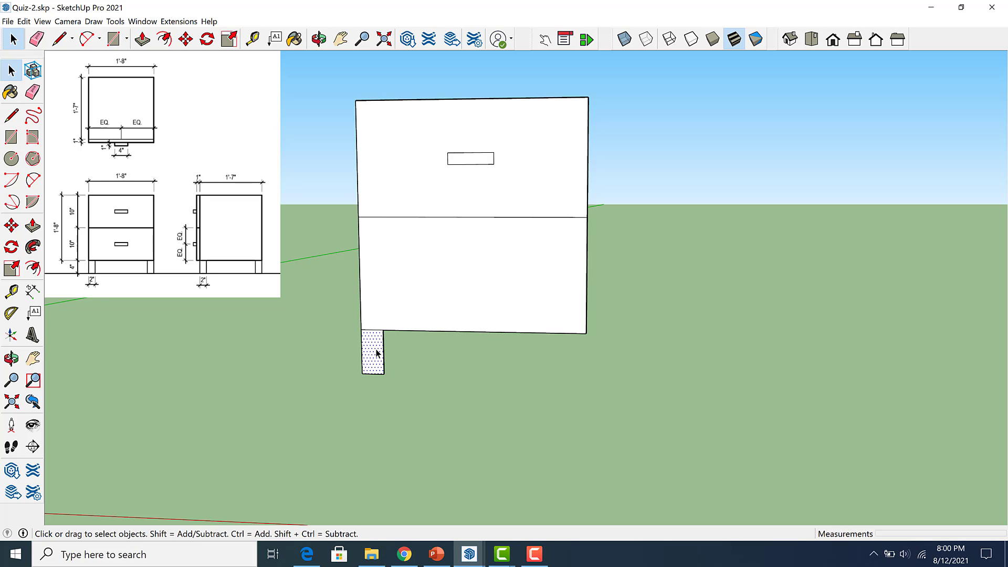
key("m")
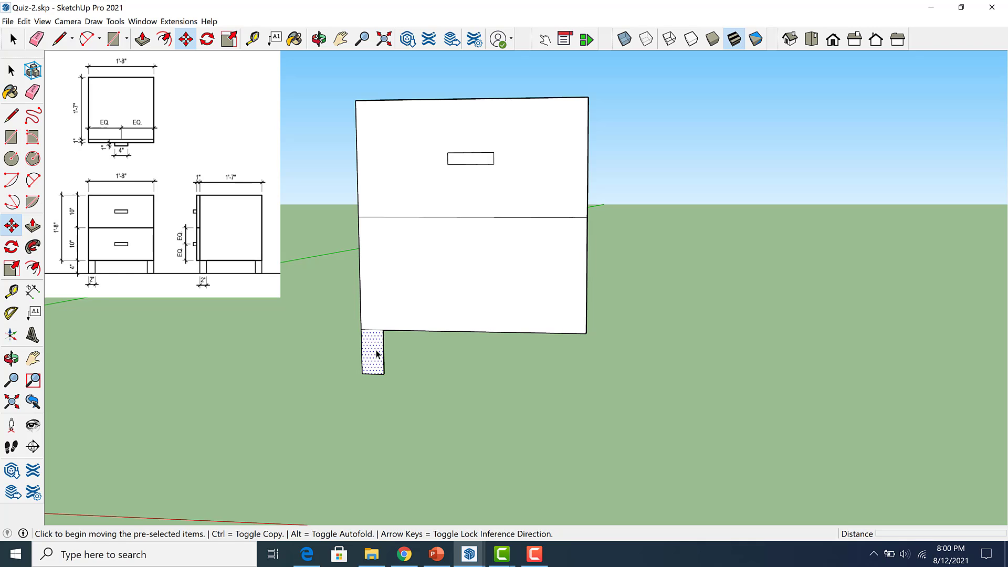
key("ctrl")
left_click(384, 330)
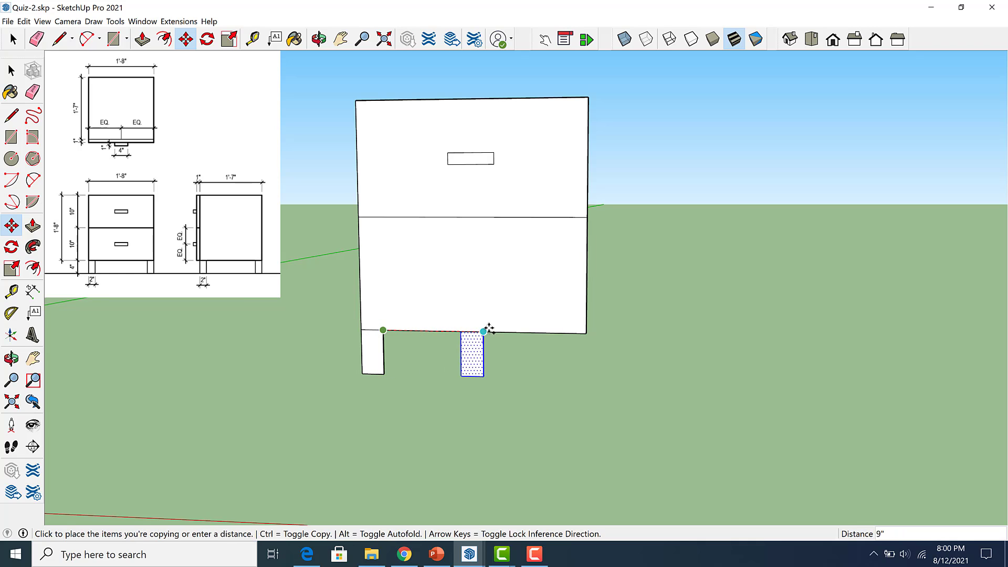
left_click(586, 332)
key("space")
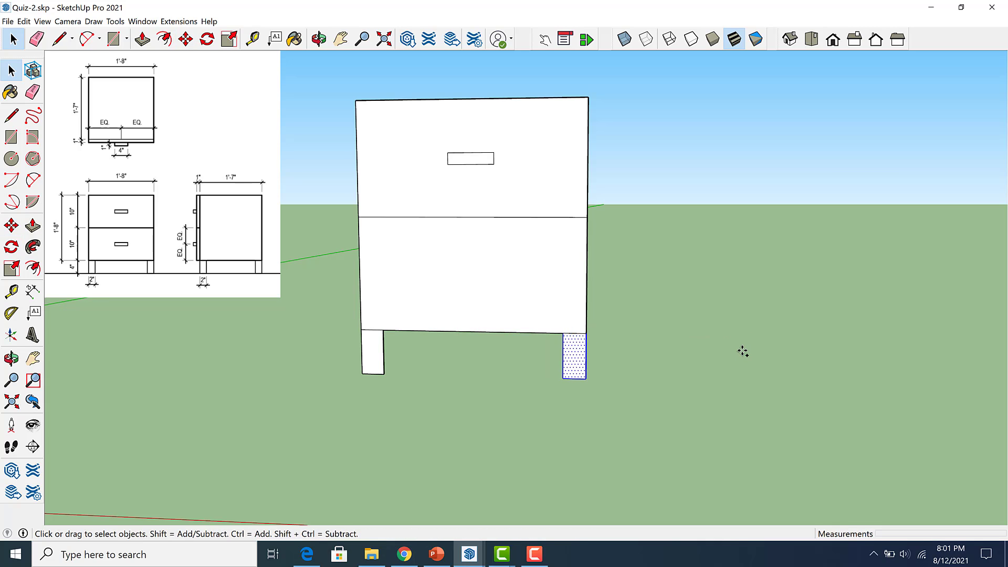
Group all the front geometry, including the drawer faces, the handle outline and both legs.
middle_click_drag(728, 344, 349, 374)
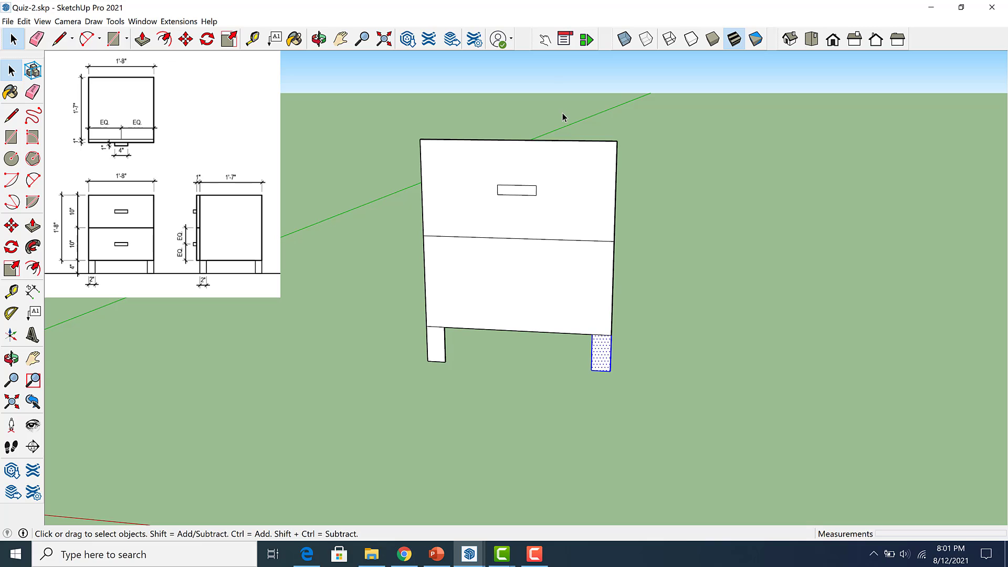
scroll(549, 164, "down", 2)
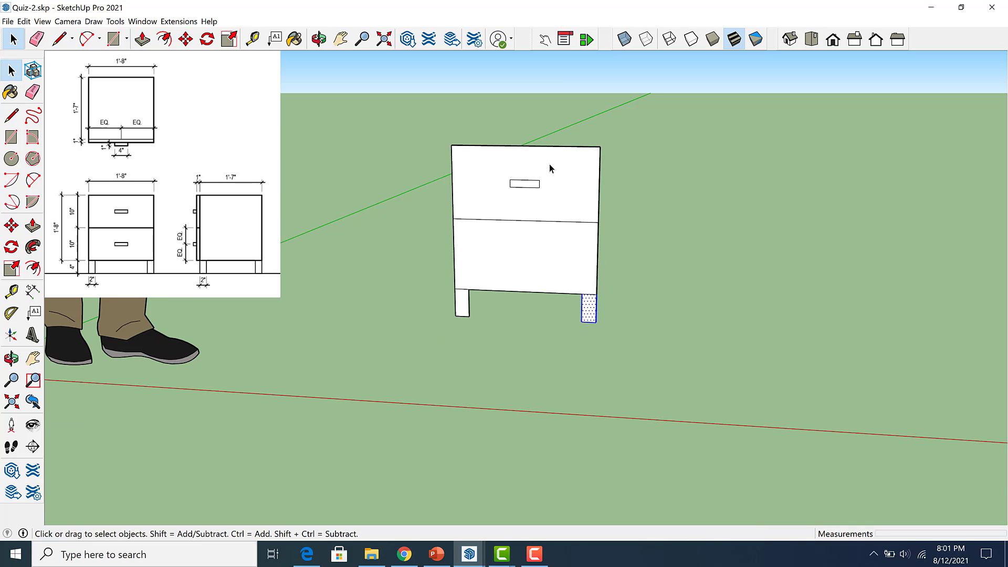
left_click_drag(416, 107, 660, 381)
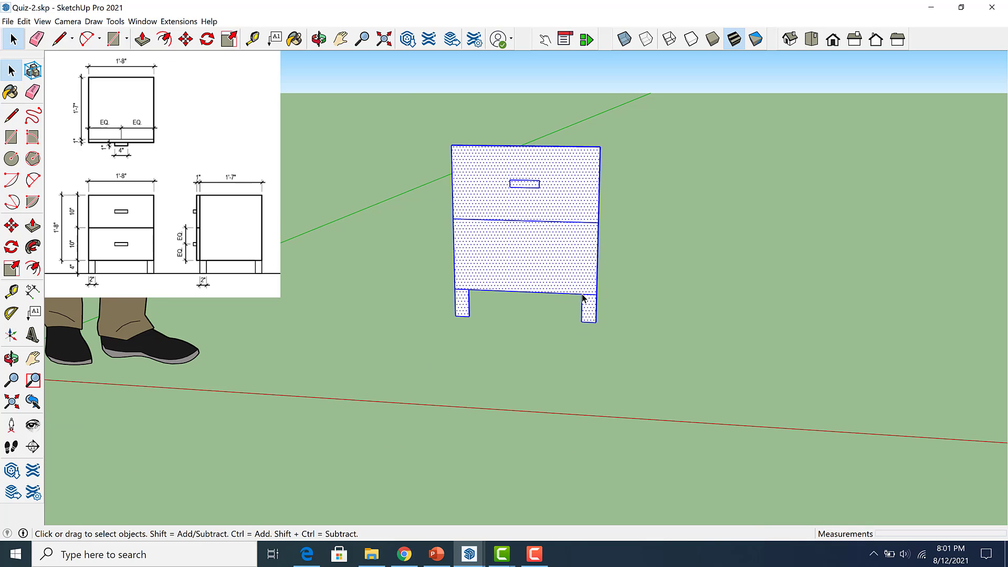
right_click(567, 278)
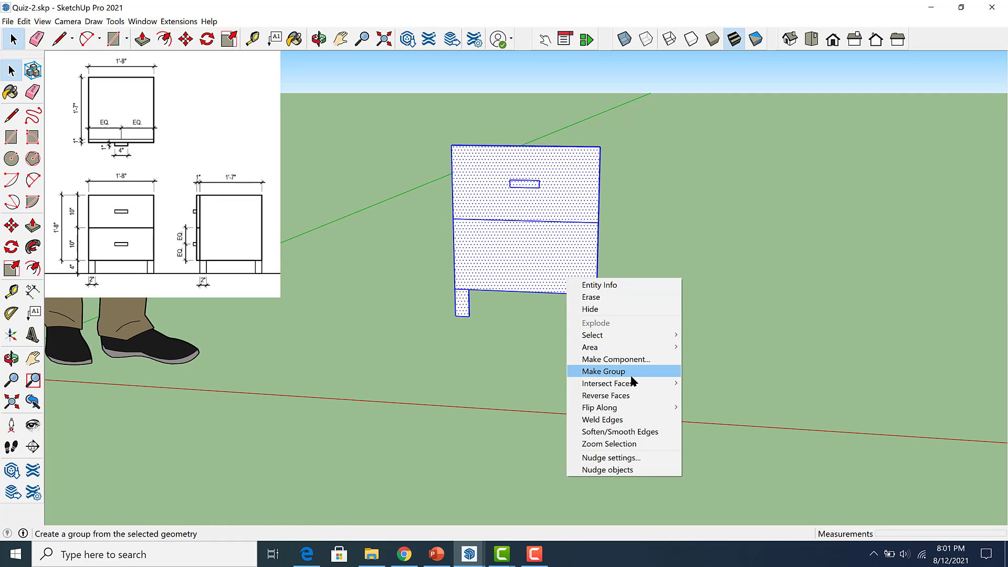
left_click(609, 371)
left_click(613, 273)
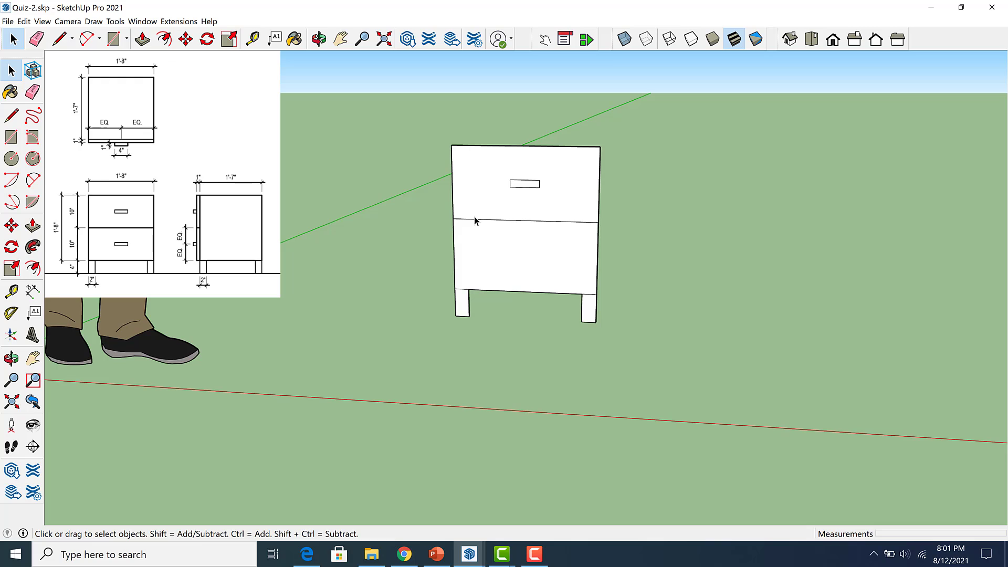
Trace a 1'8" by 1'8" rectangle over the grouped drawer front, from its upper-left corner to its lower-right corner, excluding the legs.
middle_click_drag(546, 228, 489, 249)
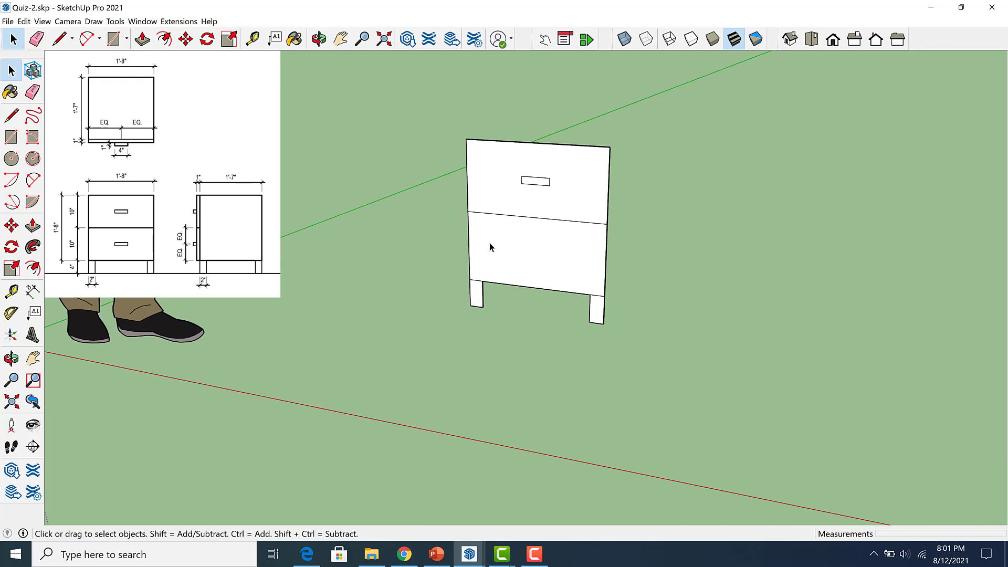
key("r")
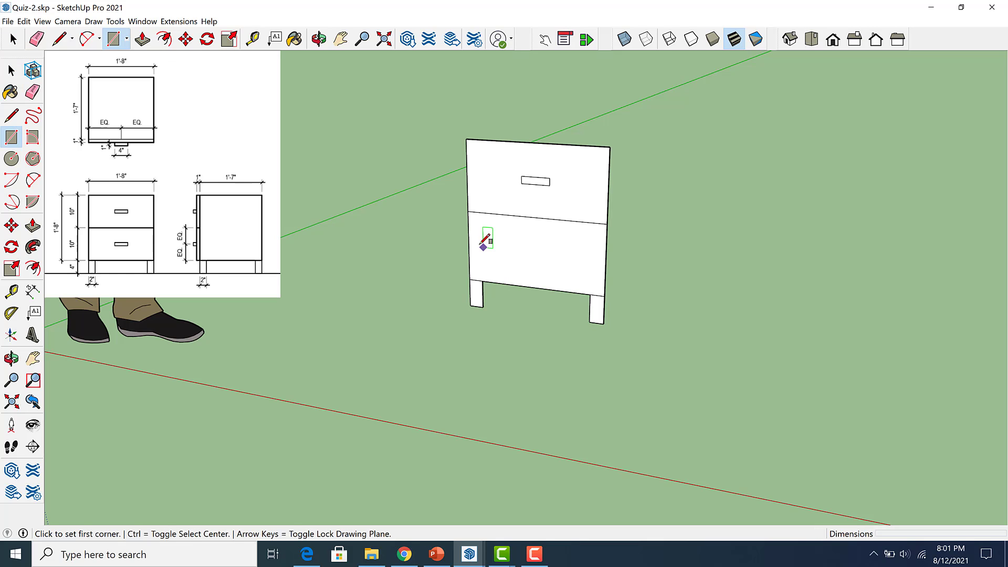
left_click(466, 139)
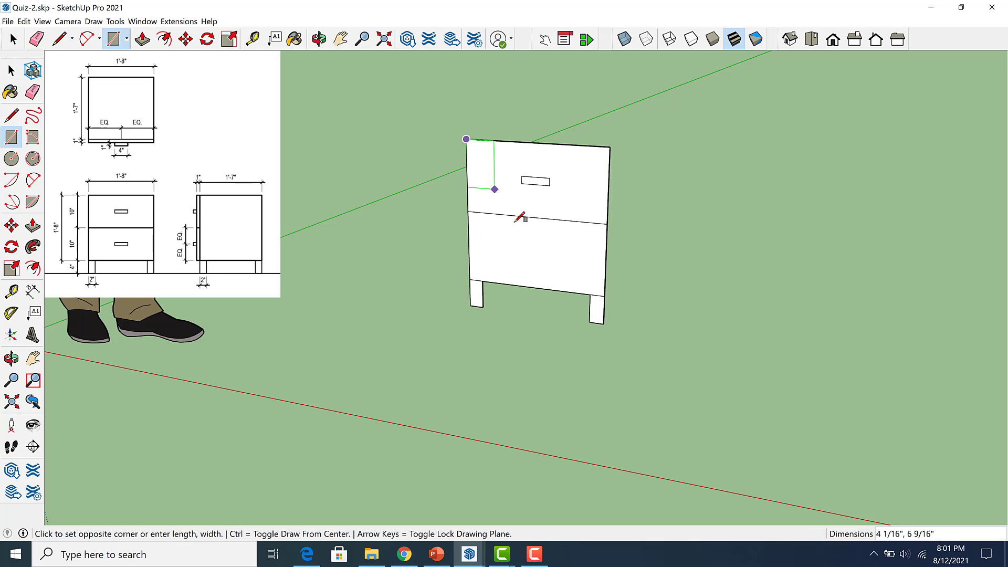
left_click(605, 296)
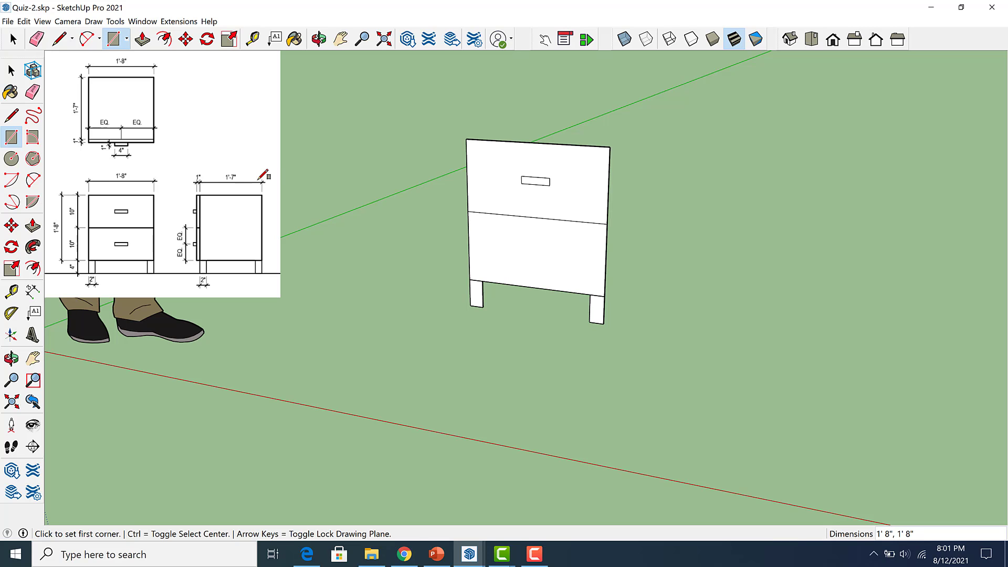
Push/Pull the traced rectangle 19" backward behind the drawer front to form the cabinet body.
key("p")
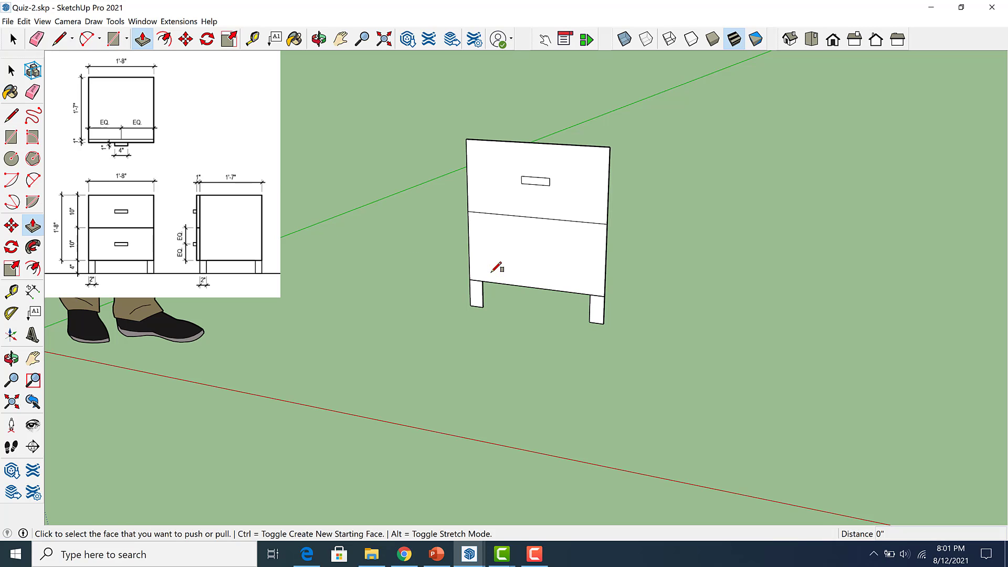
middle_click_drag(542, 261, 549, 225)
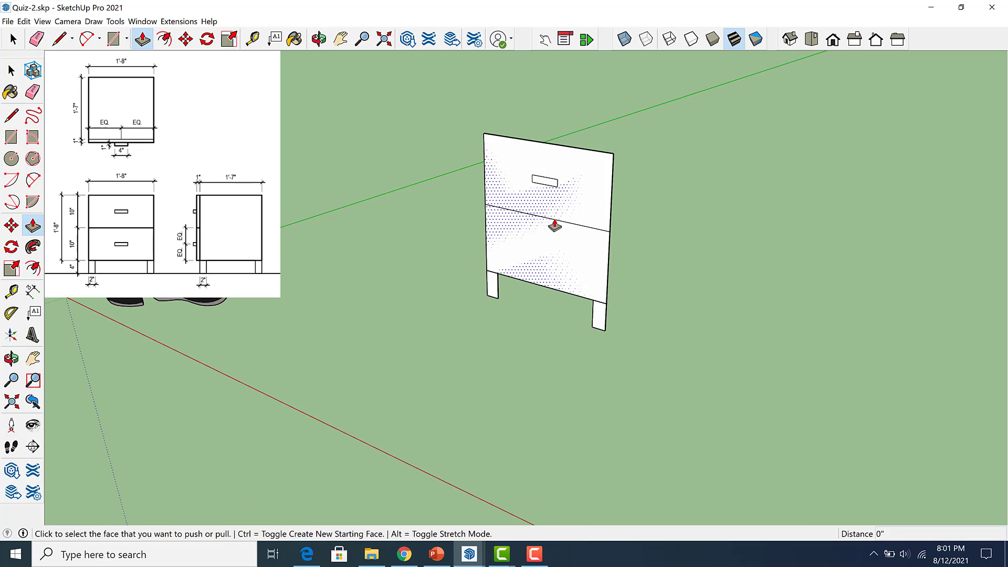
left_click(561, 215)
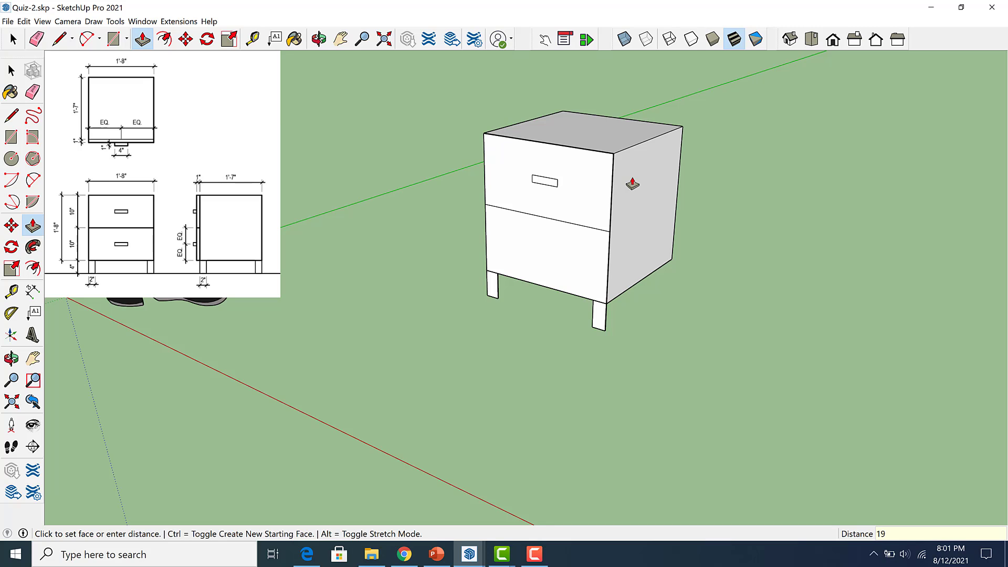
key("Return")
key("space")
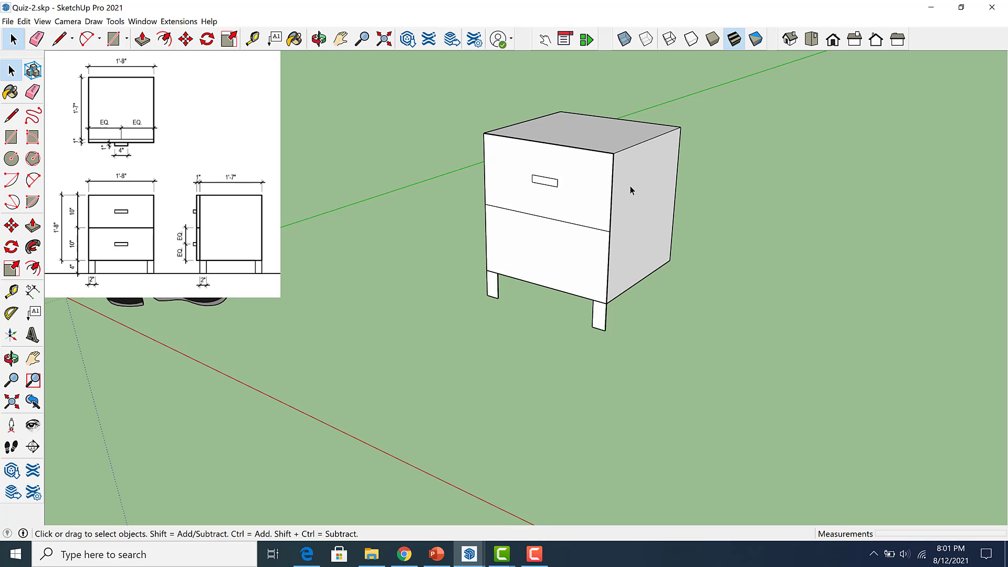
Select the entire connected cabinet body and make it a group.
triple_click(630, 186)
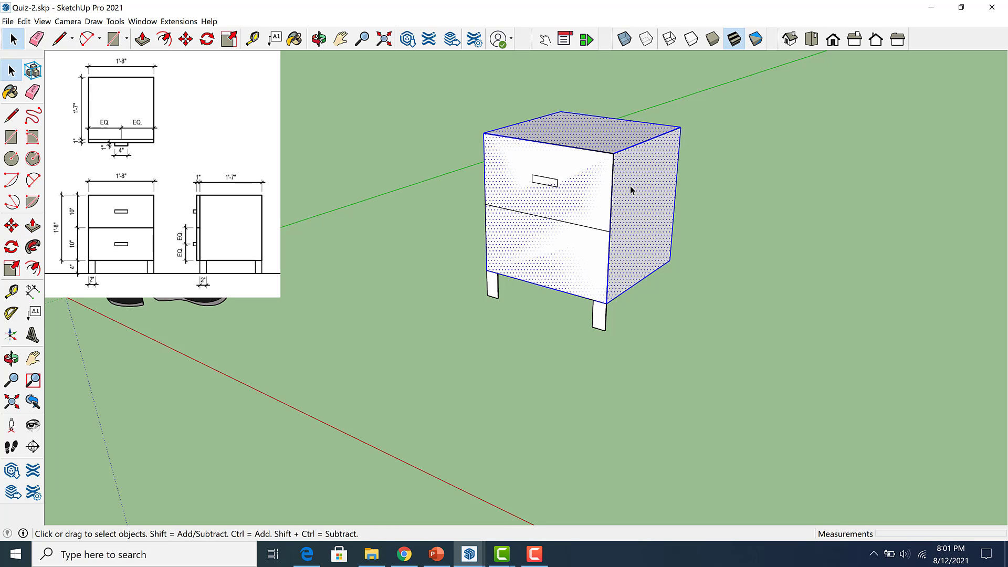
right_click(630, 188)
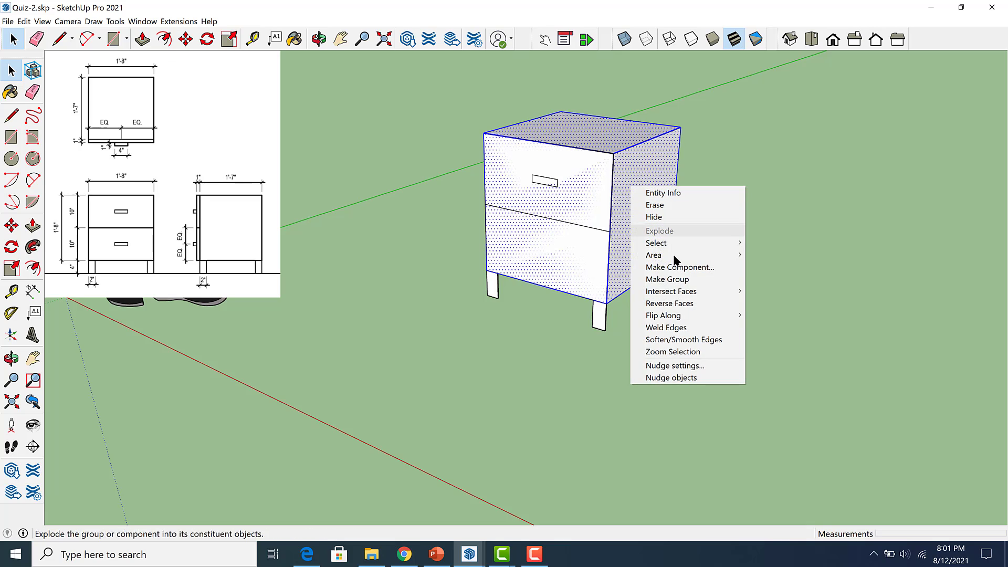
left_click(682, 283)
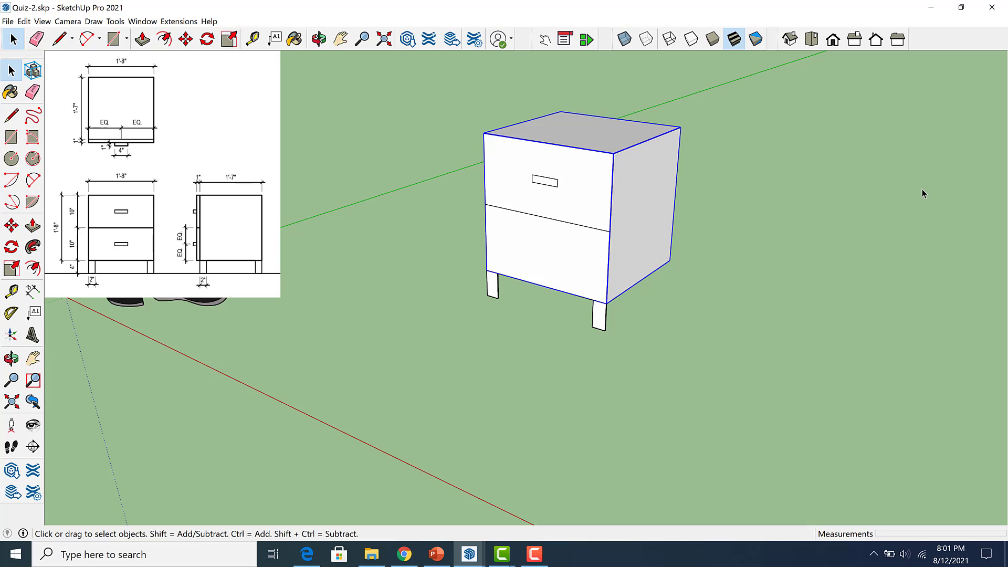
Show the default tray and open the Wood collection in the materials browser.
left_click(143, 21)
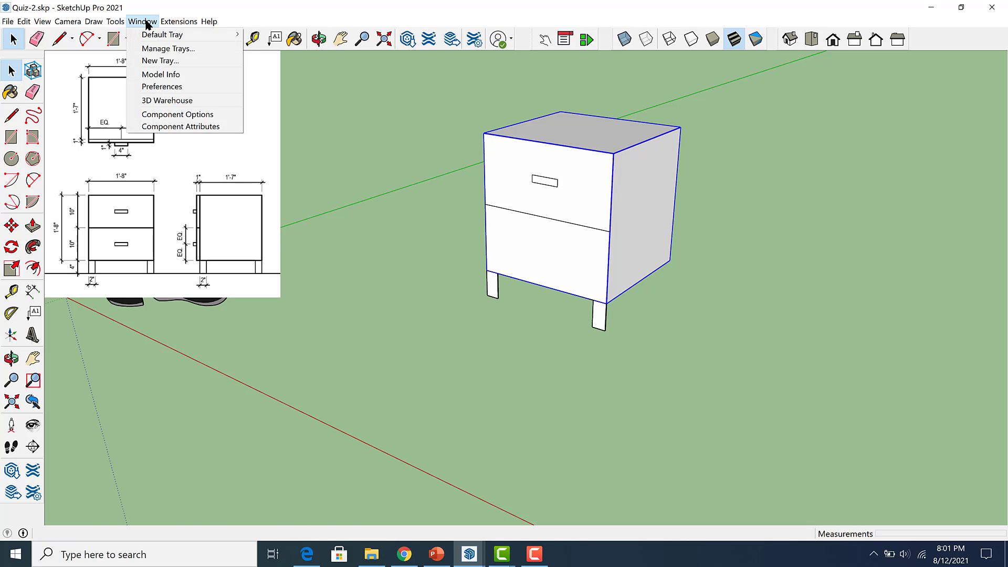
mouse_move(157, 37)
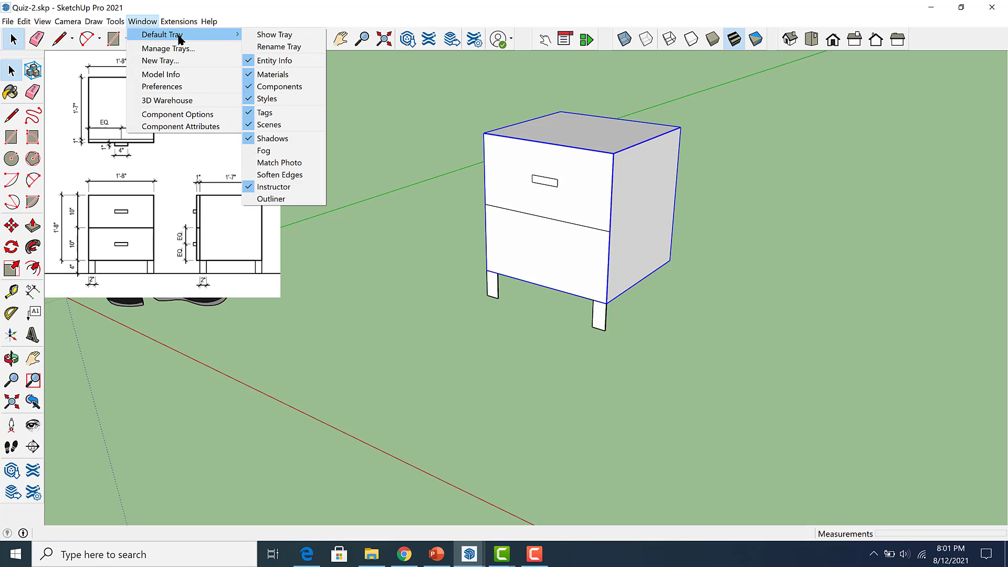
left_click(274, 34)
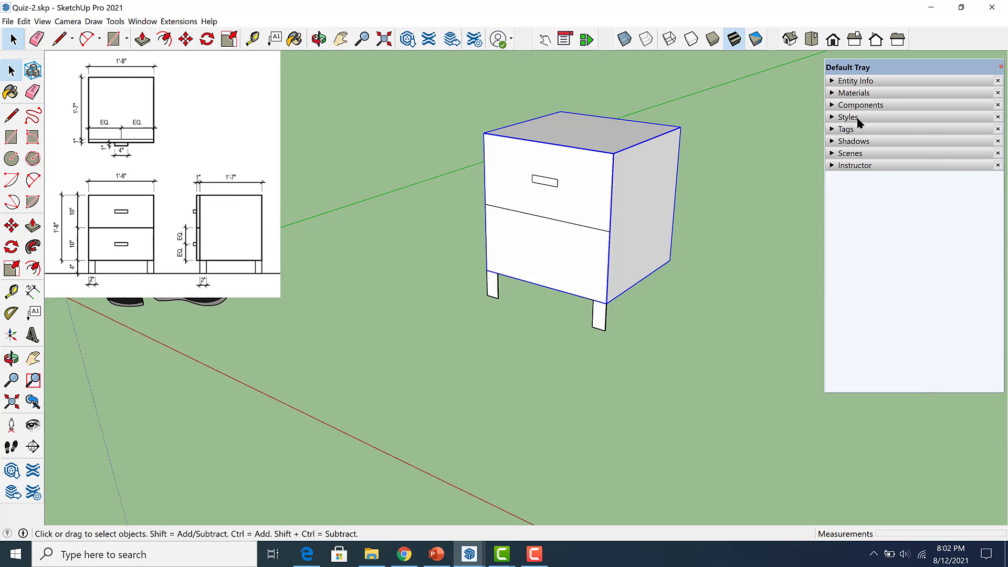
left_click(834, 94)
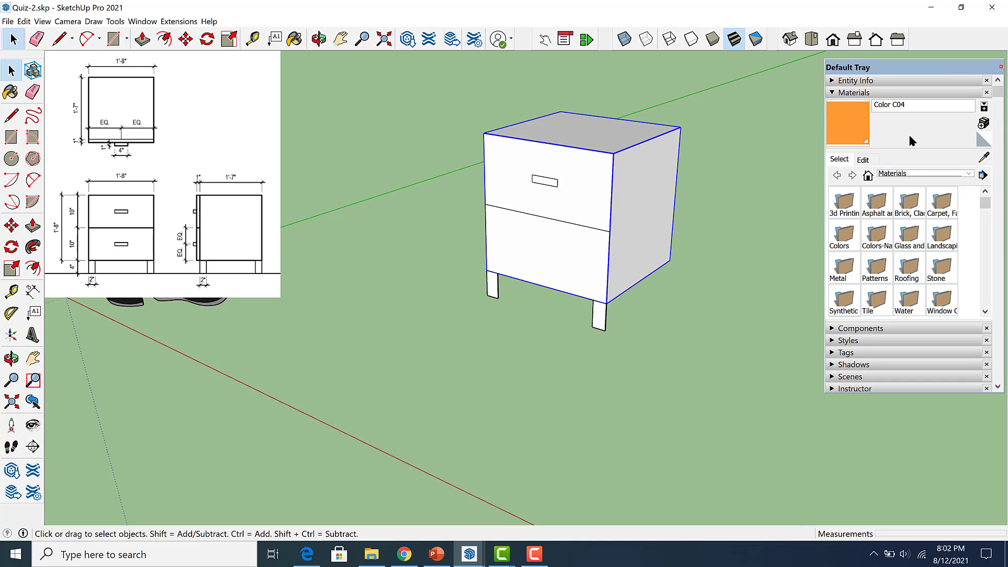
left_click(969, 173)
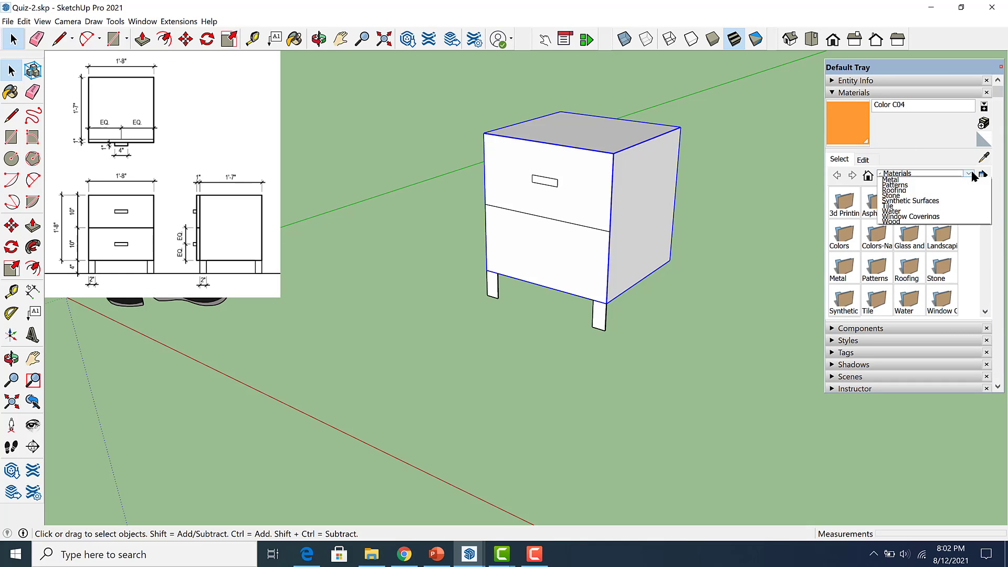
left_click(923, 279)
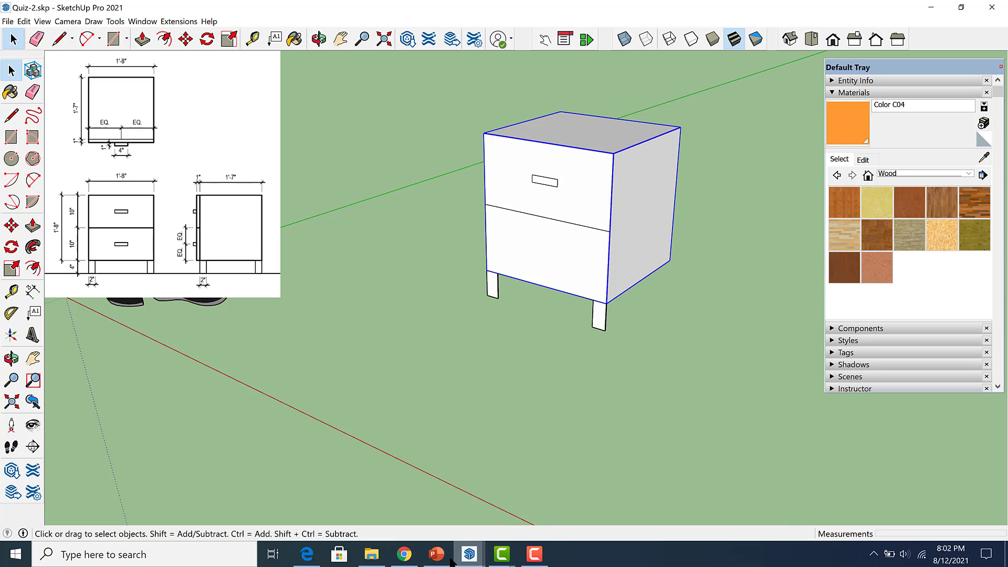
Check the material reference image in Chrome and paint the cabinet body group with Wood Veneer 01.
left_click(404, 555)
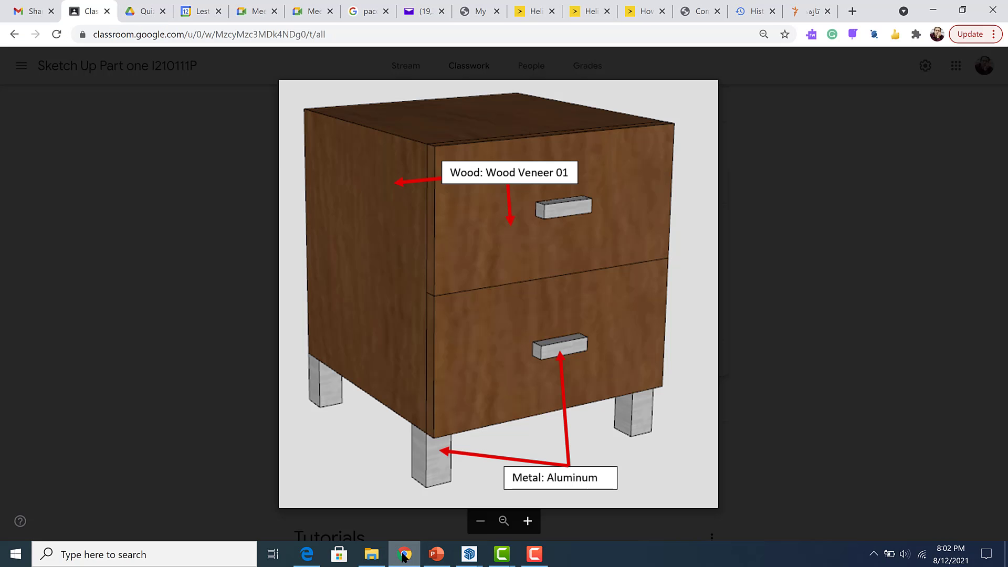
left_click(404, 554)
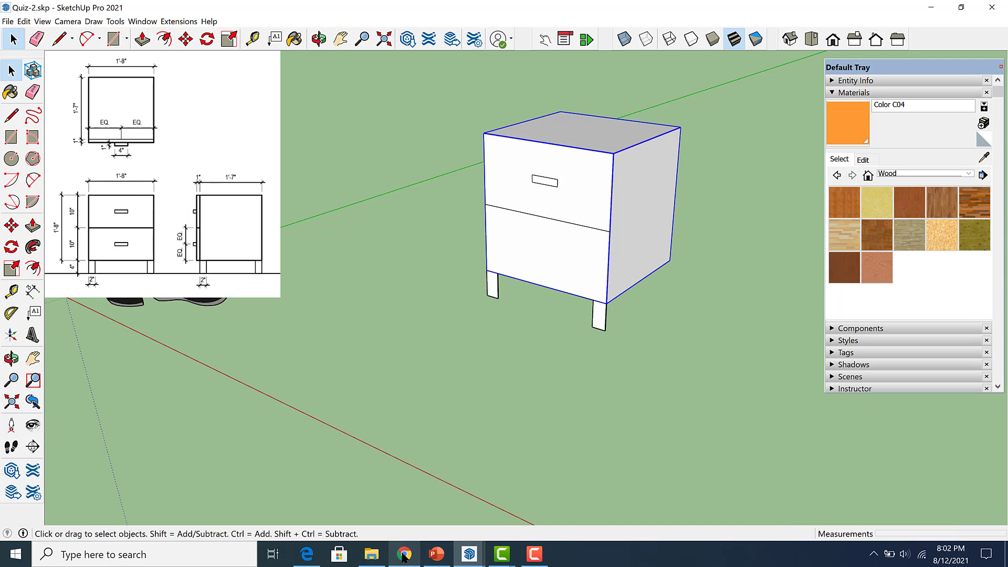
left_click(855, 266)
left_click(658, 185)
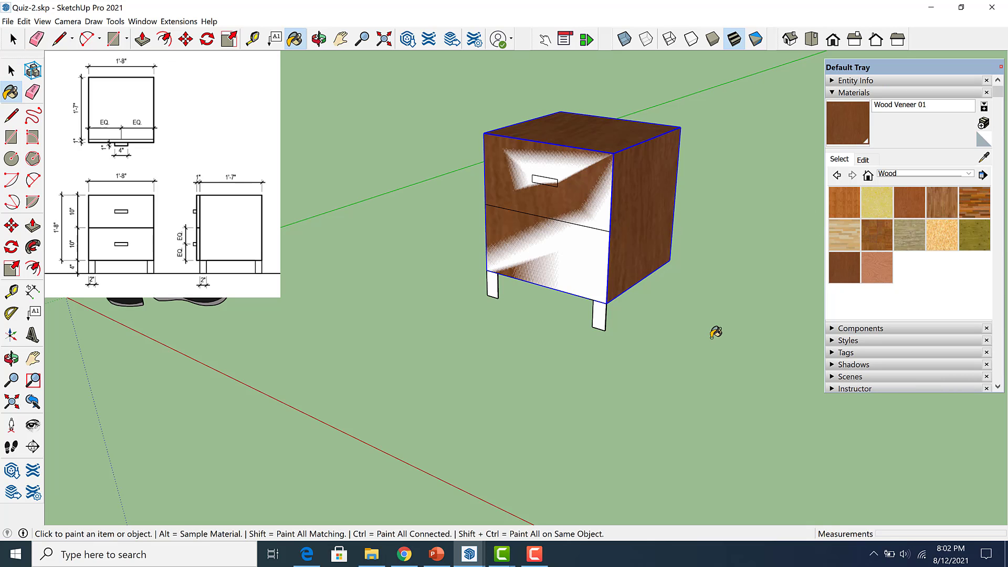
Trace a 1'8" by 10" rectangle over the upper drawer face, from its upper-left corner to its lower-right corner.
key("space")
mouse_move(611, 298)
middle_mouse_down()
mouse_move(611, 265)
mouse_move(574, 213)
mouse_move(526, 179)
mouse_move(677, 313)
mouse_move(585, 176)
mouse_move(653, 207)
mouse_move(611, 205)
mouse_move(657, 215)
mouse_move(590, 209)
mouse_move(711, 223)
mouse_move(596, 302)
middle_mouse_up()
left_click(615, 367)
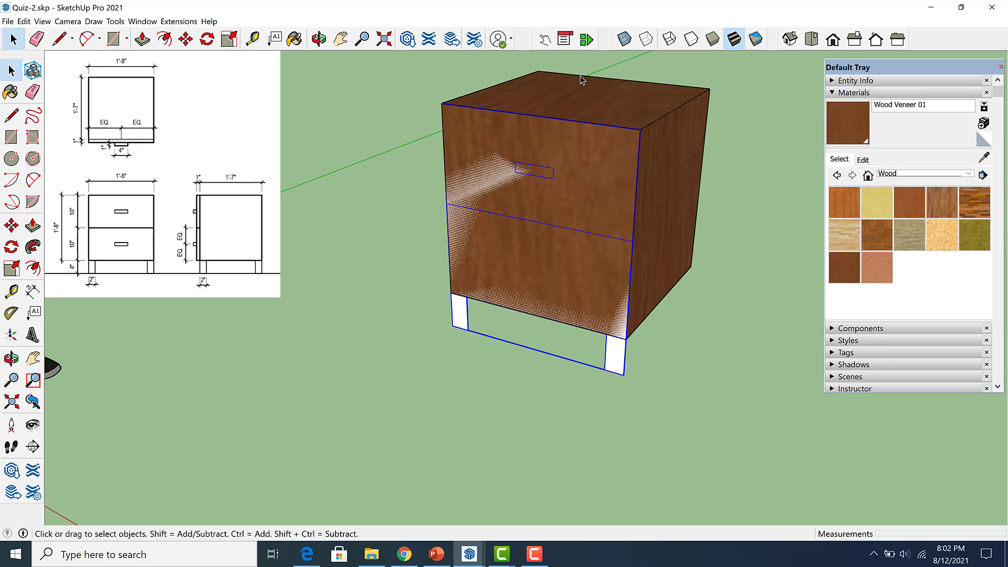
left_click(688, 344)
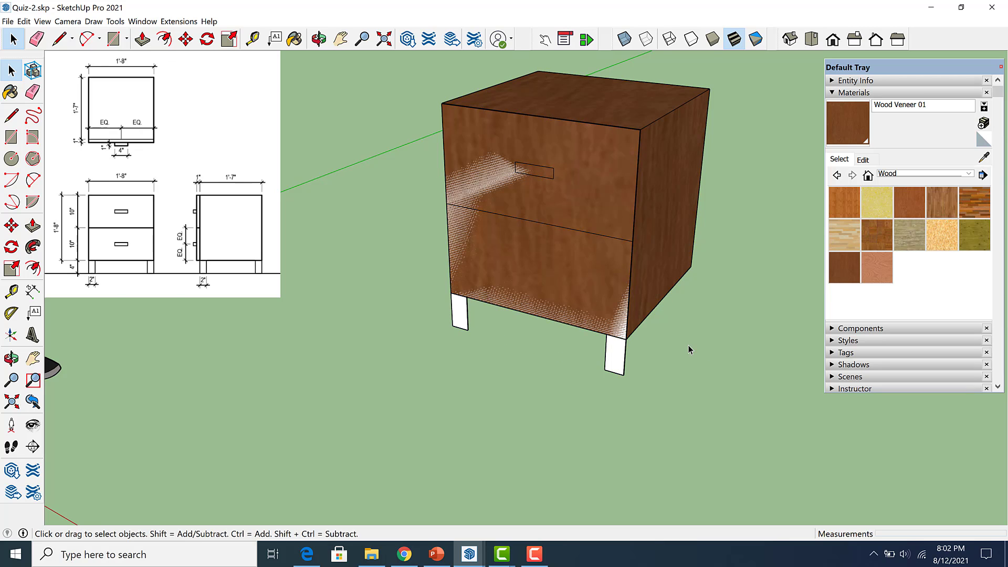
middle_click_drag(688, 345, 708, 355)
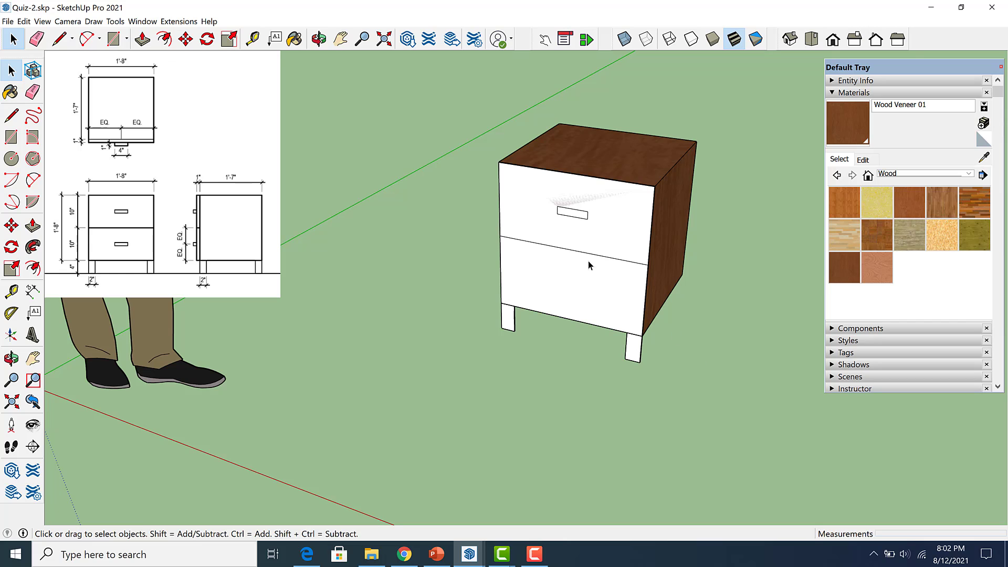
scroll(527, 201, "up", 2)
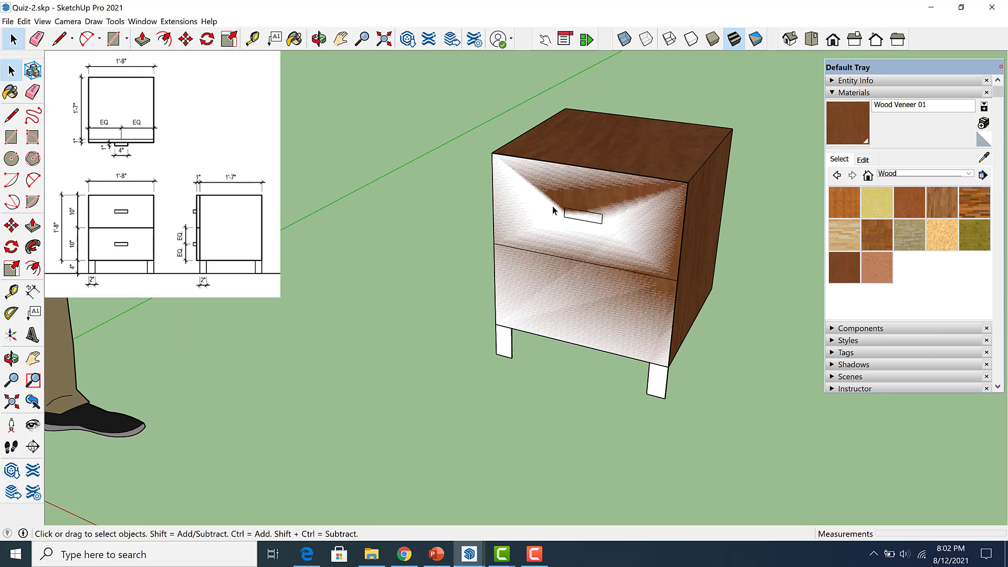
key("r")
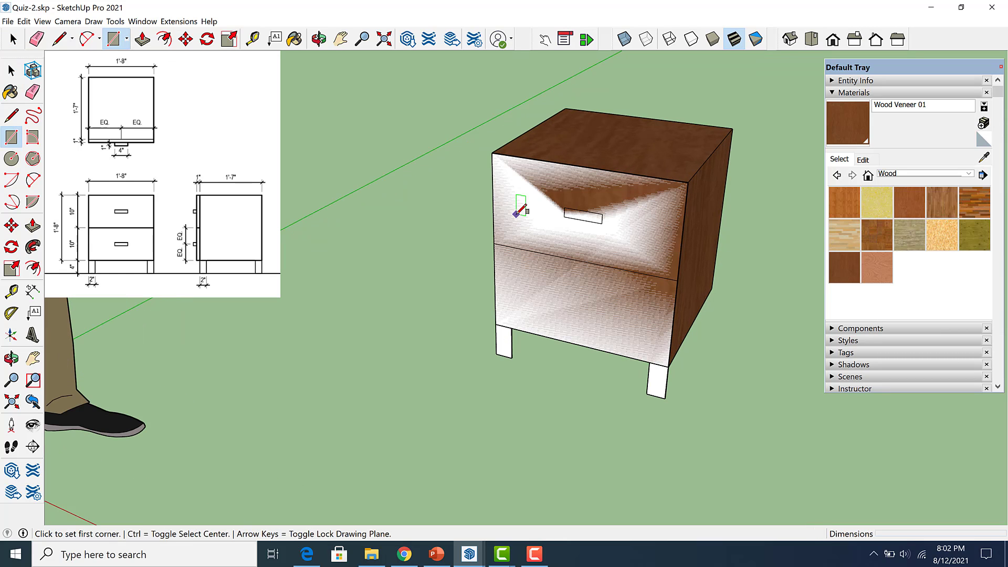
left_click(491, 153)
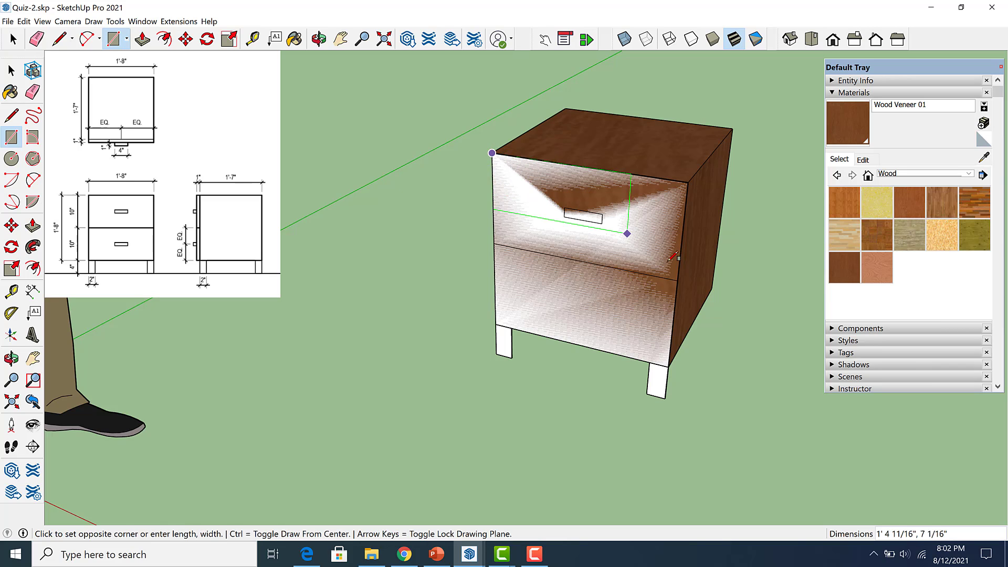
left_click(677, 276)
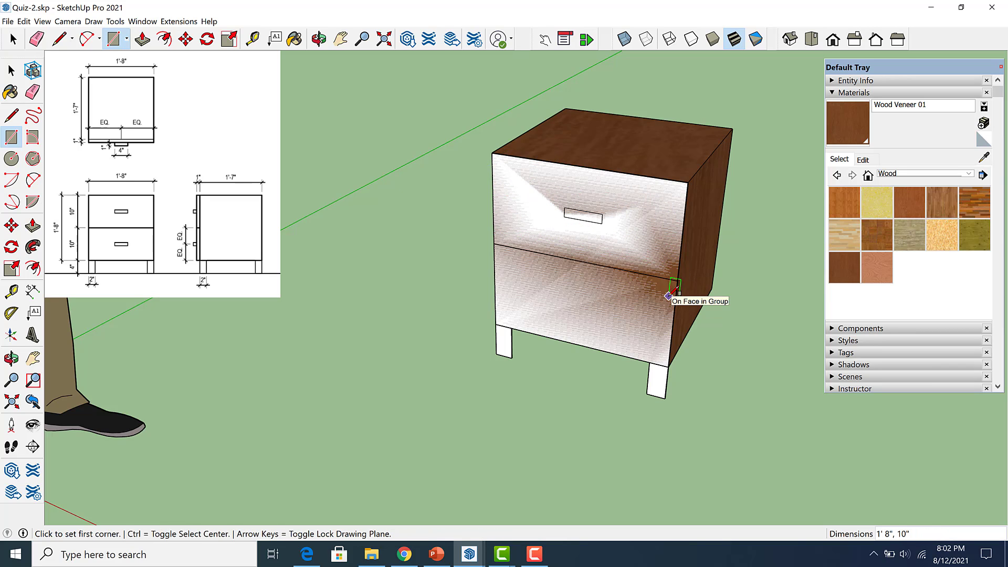
Push/Pull the upper drawer rectangle 1" forward to form the drawer front.
key("p")
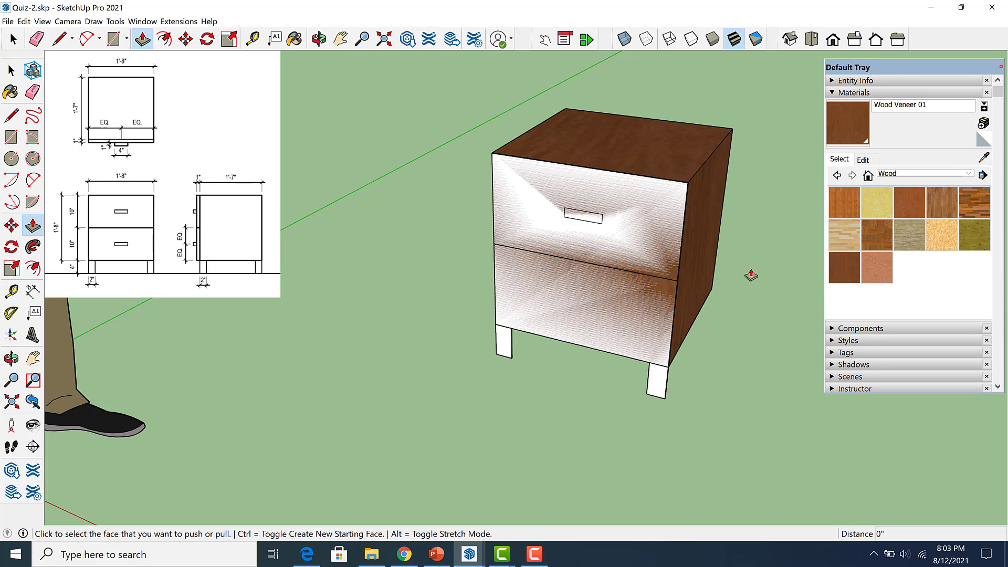
left_click(653, 244)
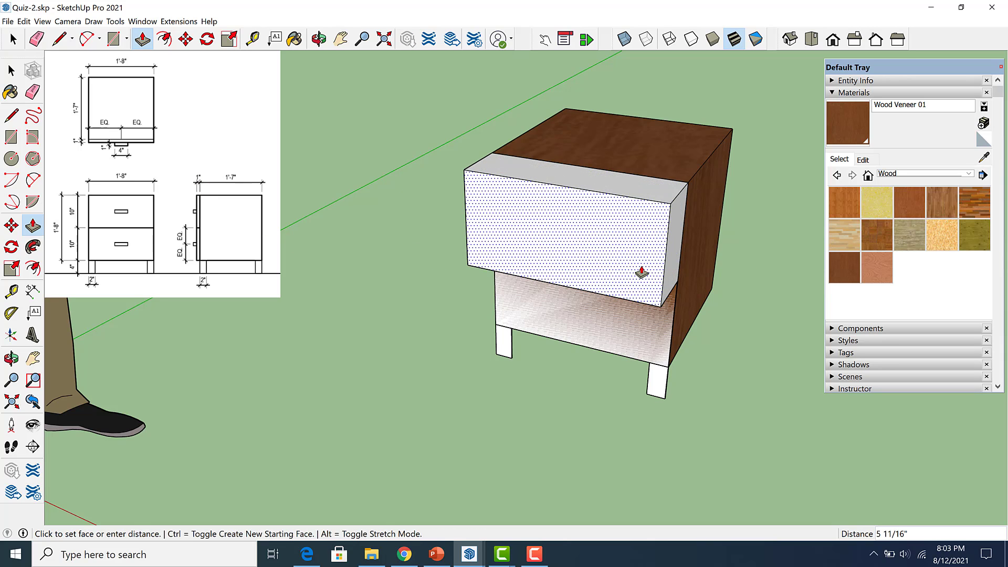
type("1")
key("Return")
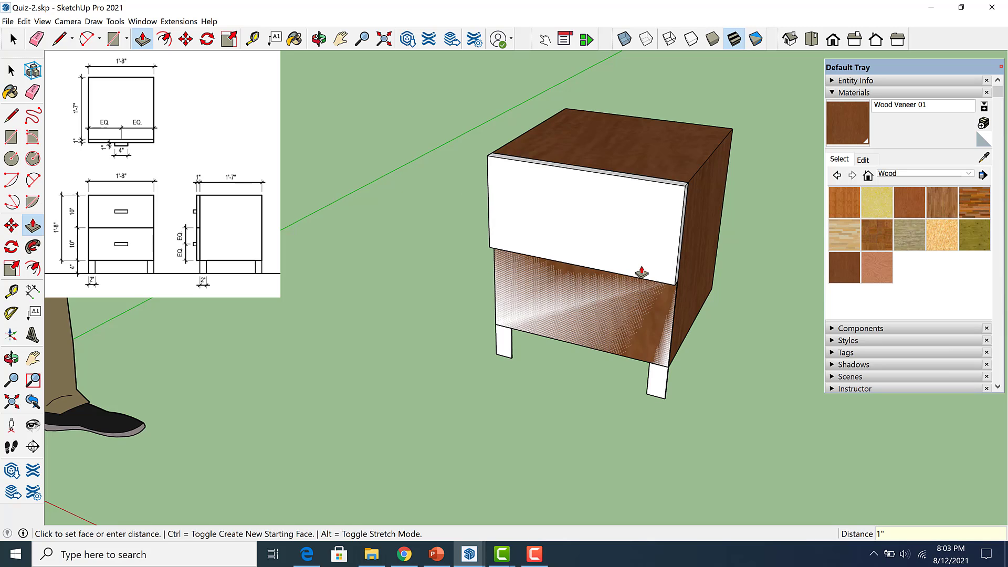
Draw a diagonal line about 7/16" long across the upper front corner of the drawer front's side face as a chamfer profile.
scroll(642, 272, "down", 1)
middle_click_drag(637, 268, 473, 184)
scroll(621, 198, "up", 5)
middle_click_drag(646, 205, 543, 191)
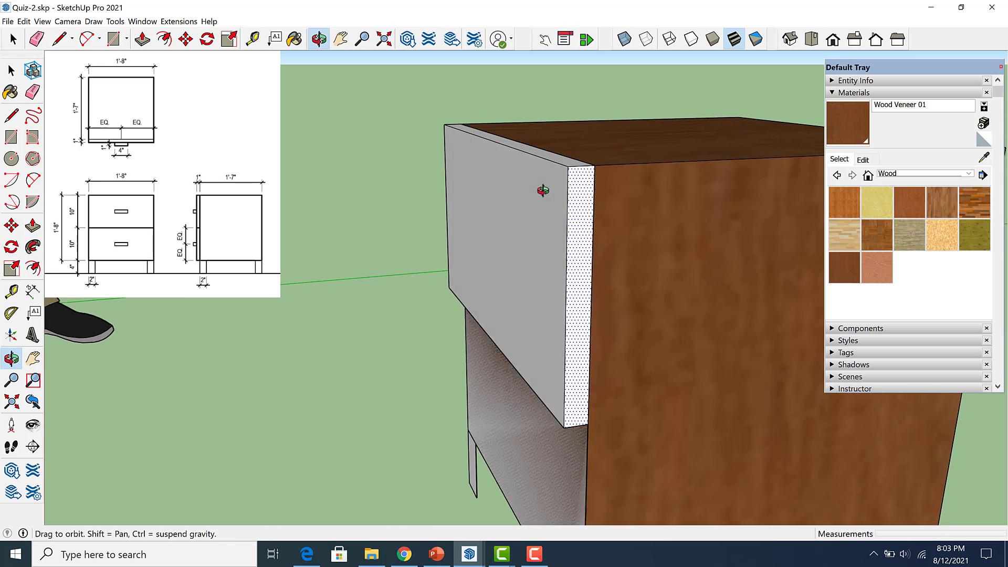
key("space")
scroll(574, 179, "up", 2)
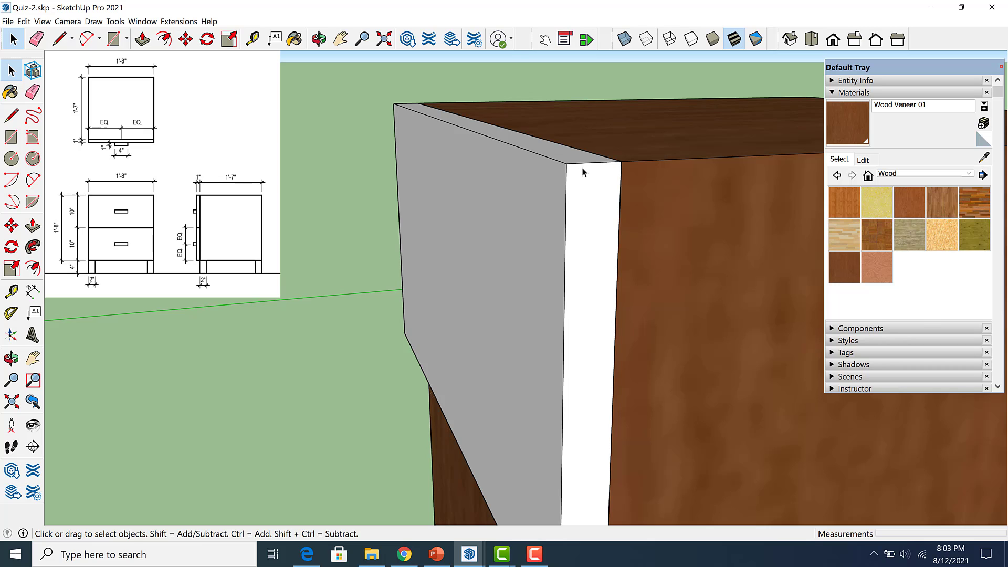
key("l")
middle_click_drag(582, 167, 599, 159)
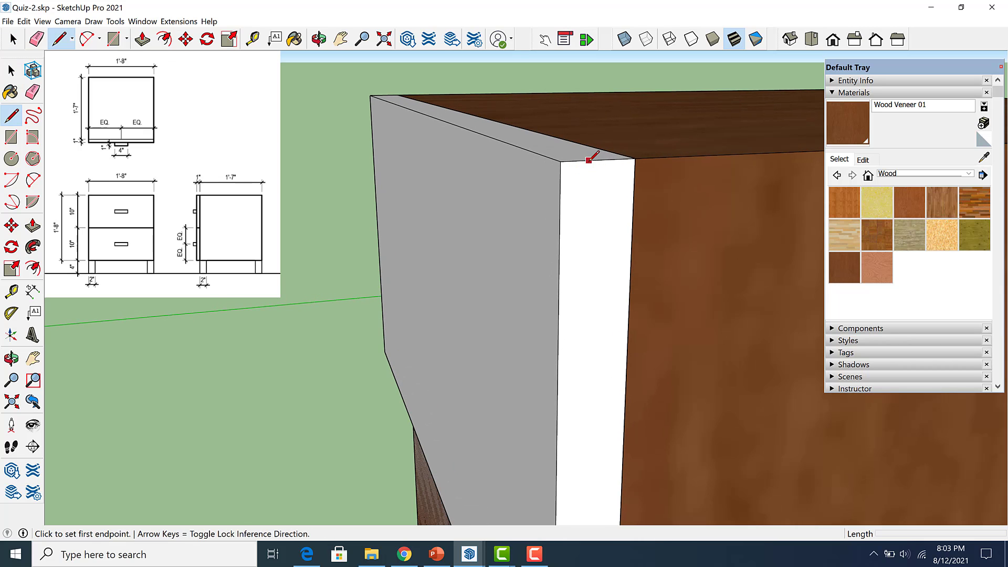
scroll(589, 159, "up", 1)
left_click(583, 160)
left_click(551, 195)
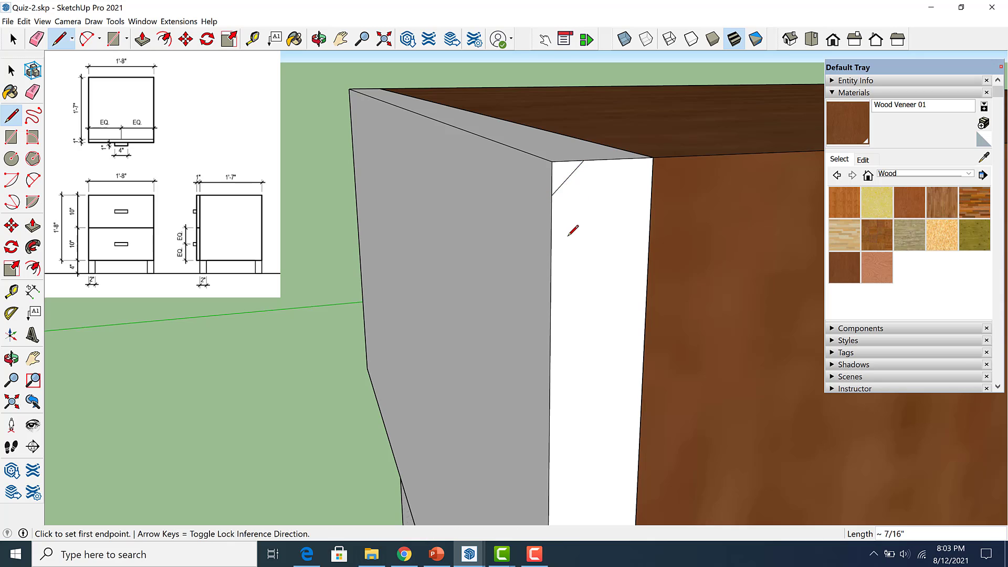
Use Follow Me to run the corner triangle around the drawer's front face, bevelling all of its front edges.
middle_click_drag(568, 235, 571, 289)
key("space")
left_click(544, 307)
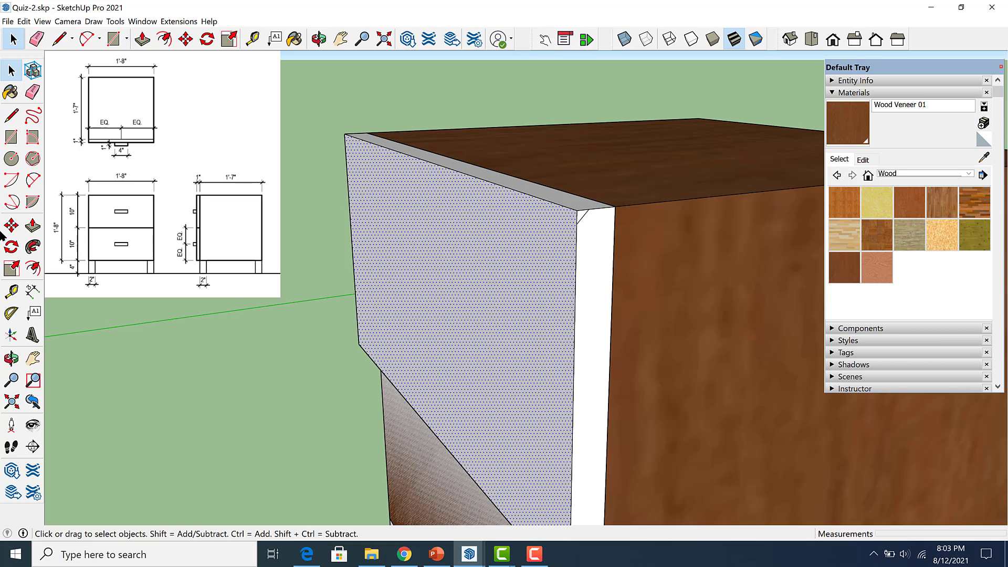
left_click(31, 248)
scroll(543, 231, "up", 2)
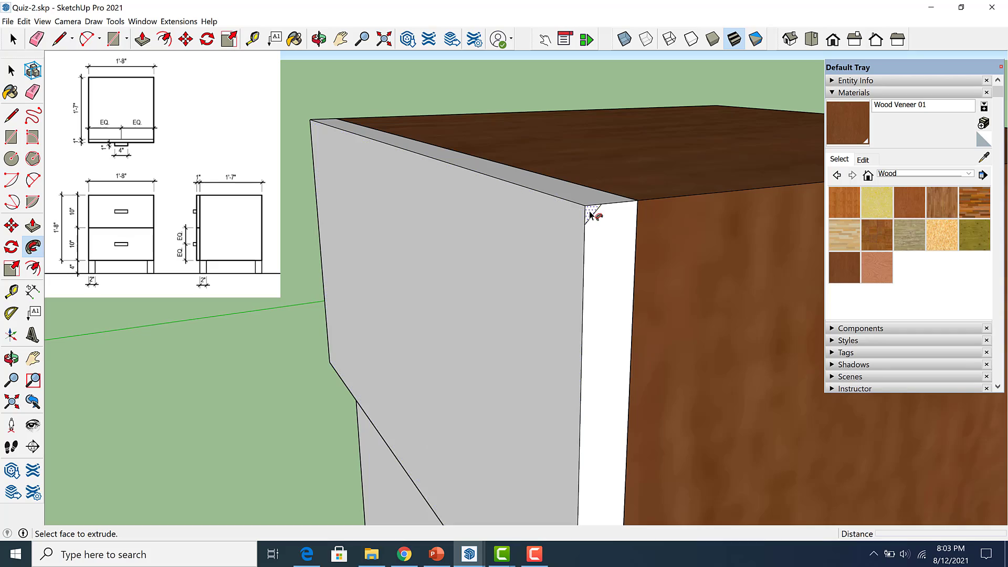
middle_click_drag(565, 254, 596, 218)
scroll(589, 288, "up", 3)
key("space")
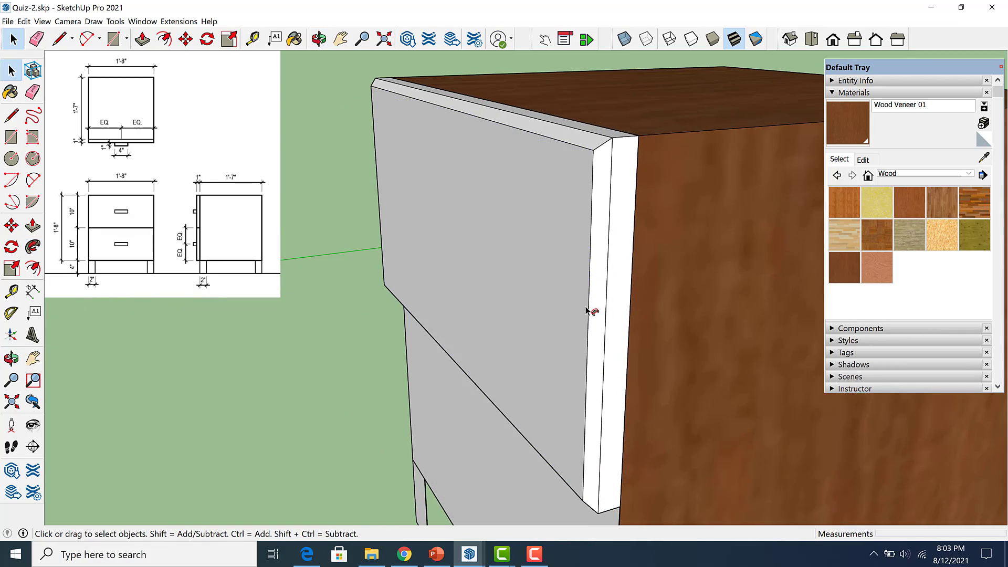
Select the entire bevelled upper drawer front and make it a group.
scroll(586, 310, "down", 5)
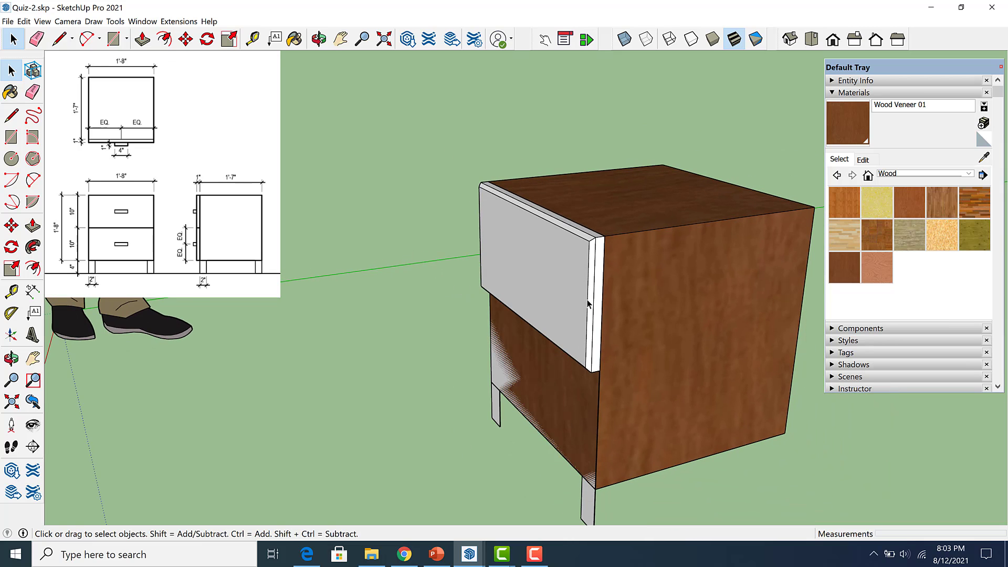
triple_click(587, 303)
right_click(587, 303)
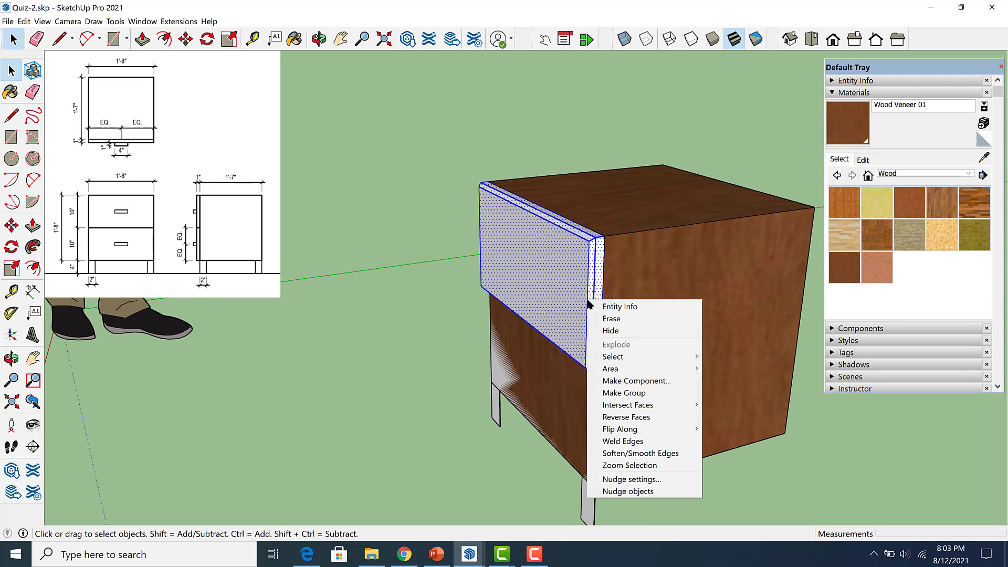
left_click(634, 391)
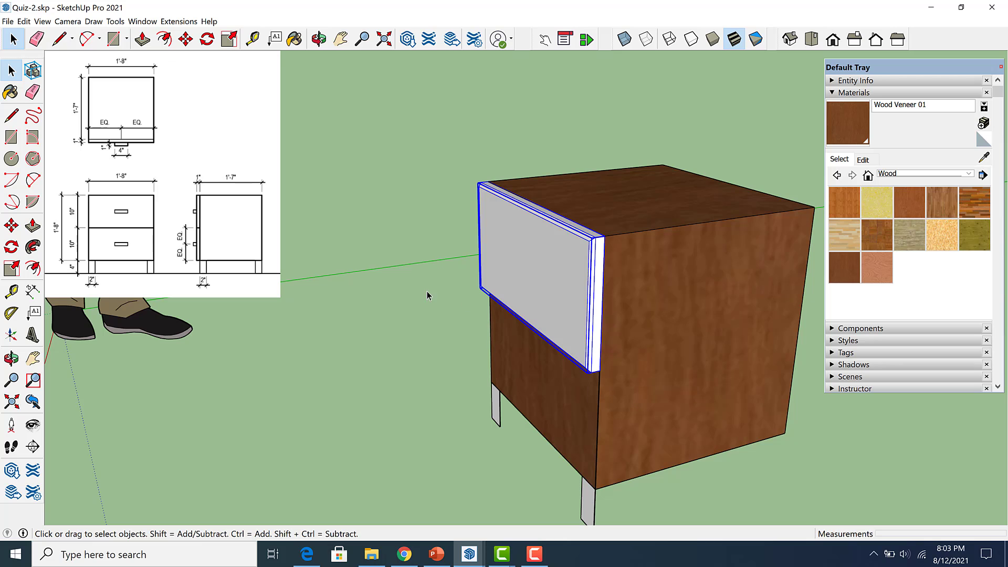
Draw a 4" by 1" rectangle from its center in the middle of the upper drawer front as the handle outline.
middle_click_drag(549, 281, 720, 262)
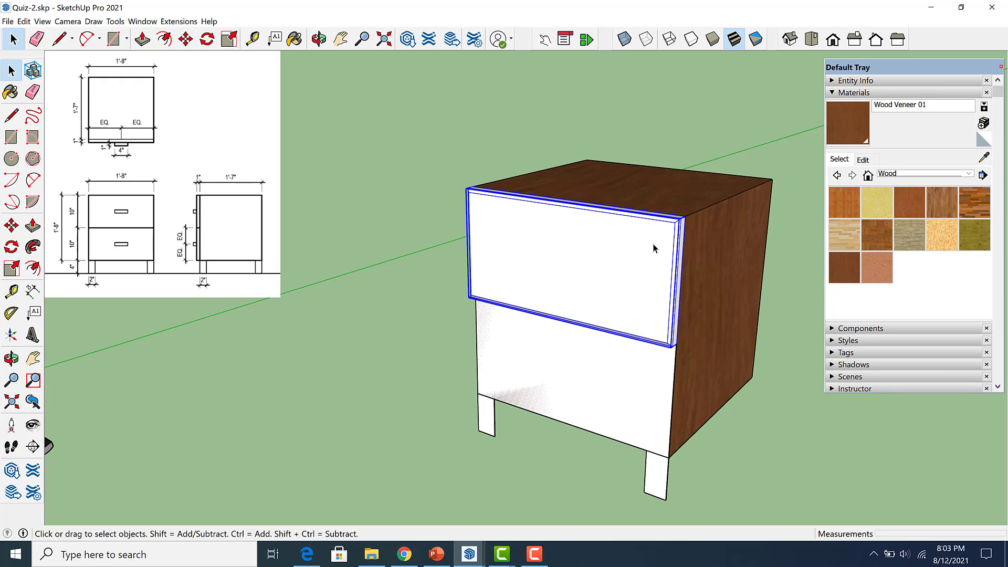
scroll(606, 244, "down", 1)
middle_click_drag(606, 247, 618, 234)
scroll(618, 234, "up", 2)
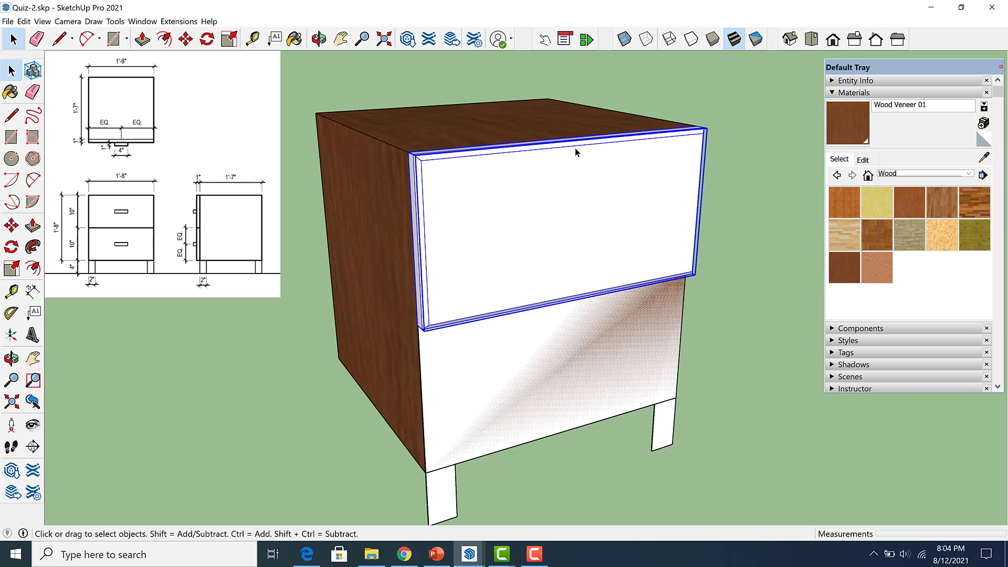
key("r")
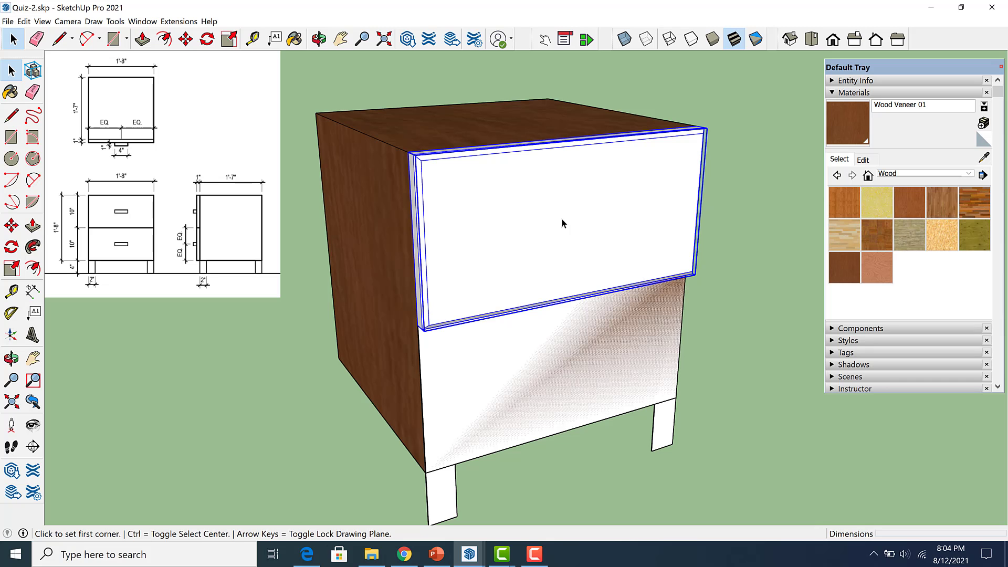
scroll(496, 244, "up", 1)
scroll(493, 244, "up", 1)
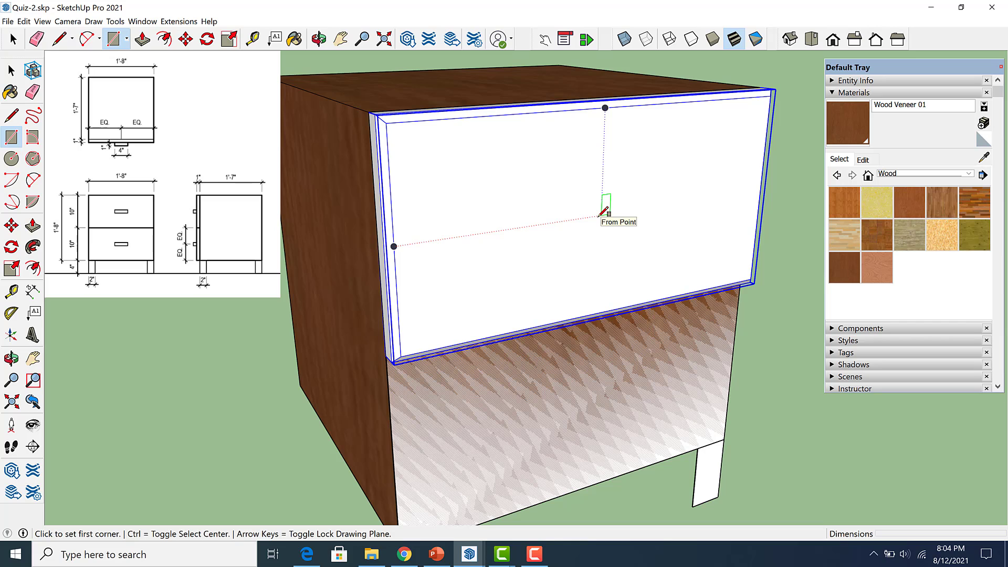
left_click(601, 215)
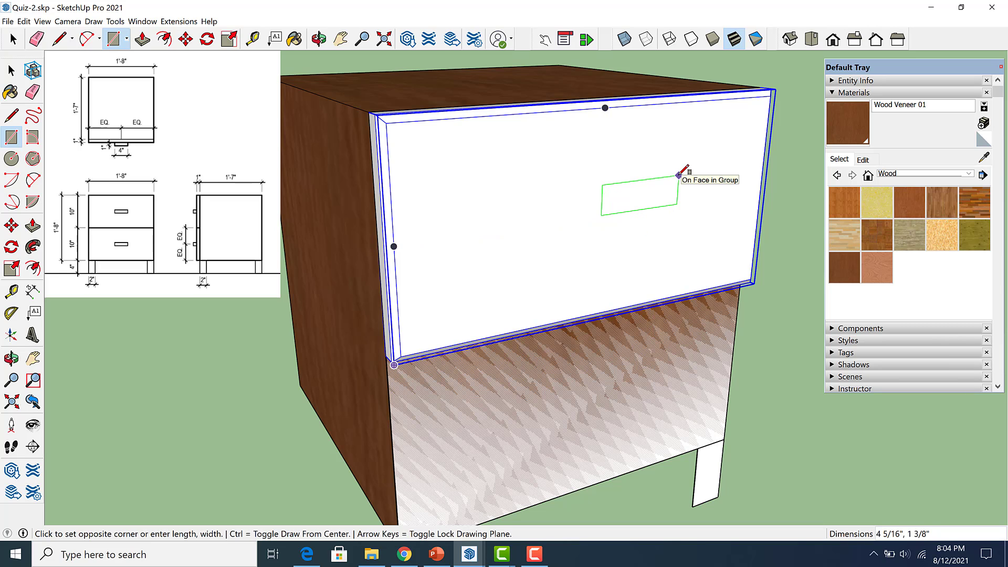
key("ctrl")
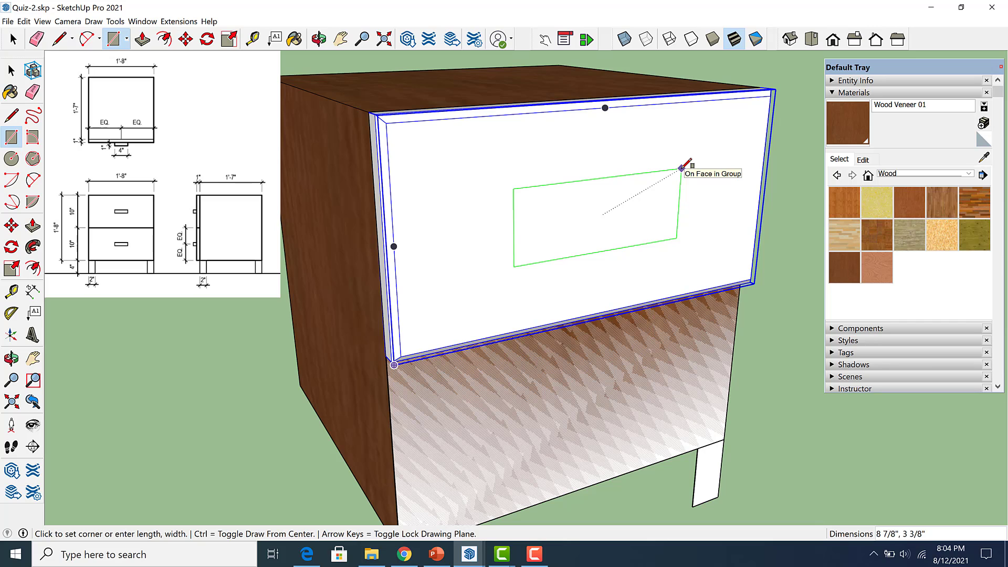
type("4,1")
key("Return")
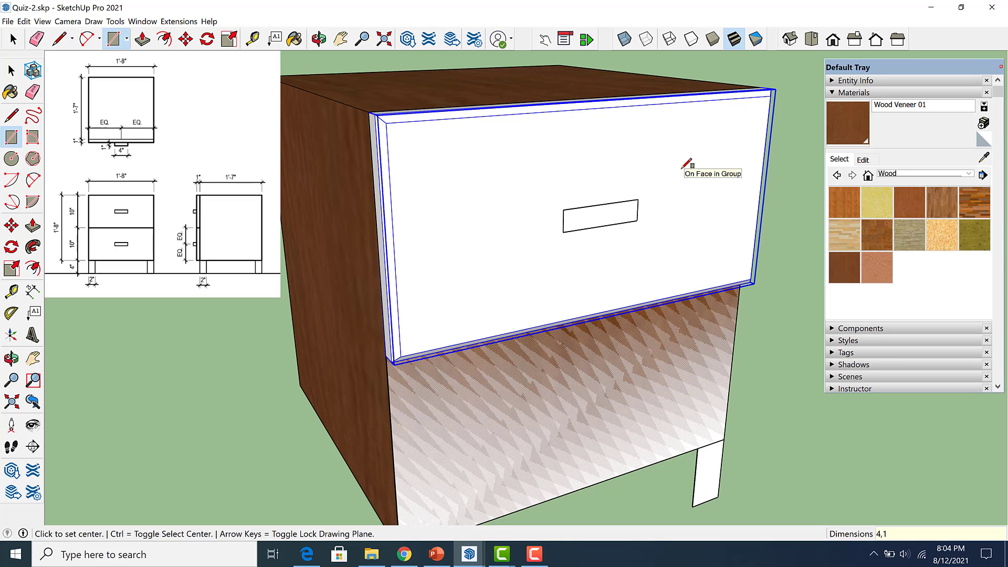
key("space")
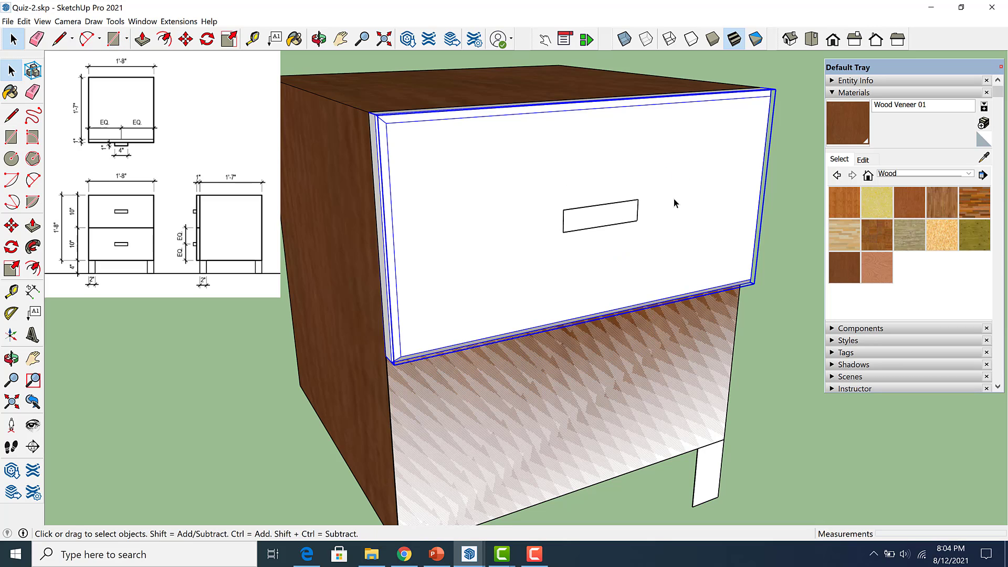
Push/Pull the handle rectangle 1" outward from the upper drawer front.
key("p")
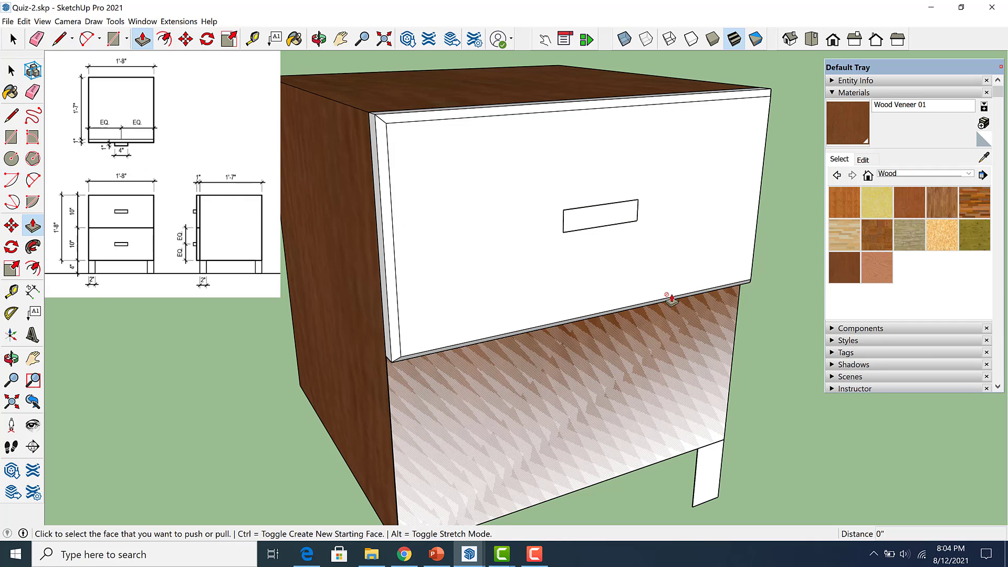
left_click_drag(607, 226, 601, 224)
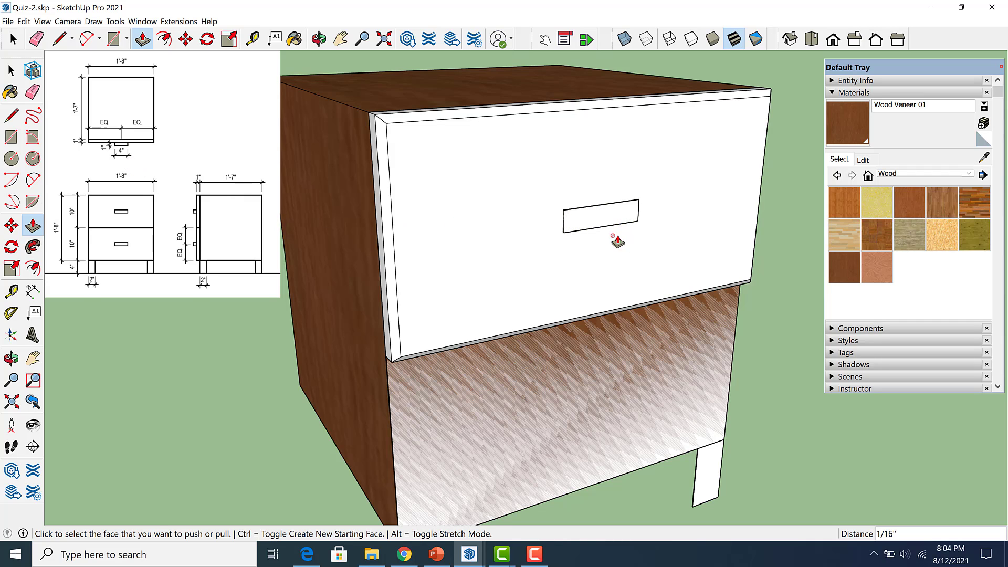
left_click(604, 223)
type("1")
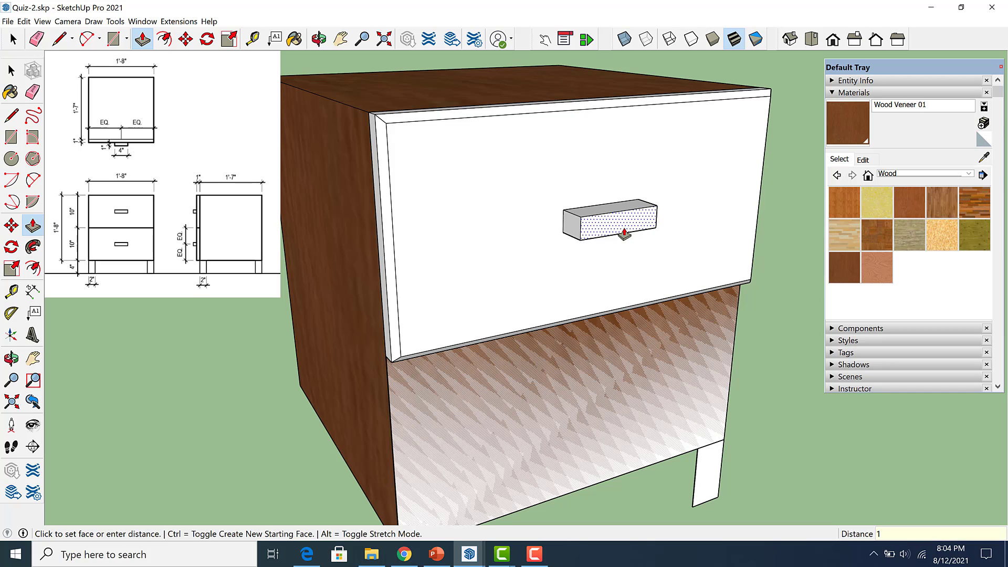
key("Return")
Draw a square of about 5/8" on the handle's end face, in the lower corner against the drawer front.
middle_click_drag(626, 232, 658, 251)
scroll(599, 243, "up", 5)
scroll(599, 243, "up", 2)
scroll(599, 244, "down", 2)
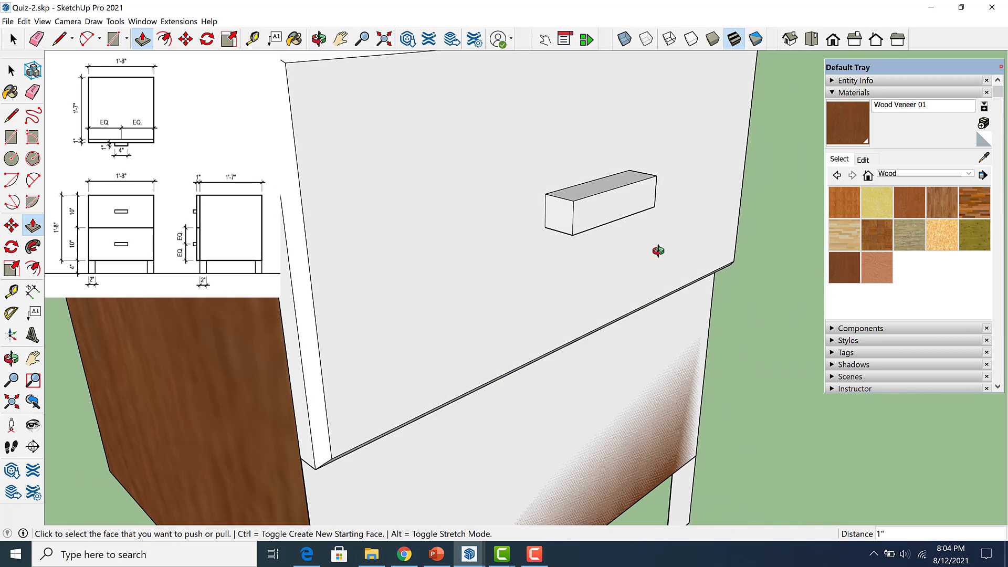
key("space")
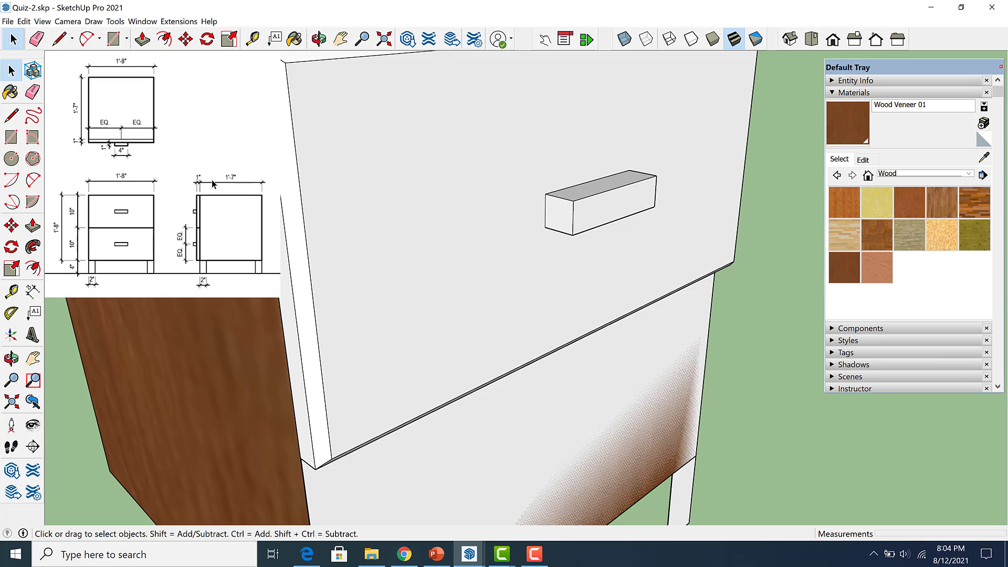
key("r")
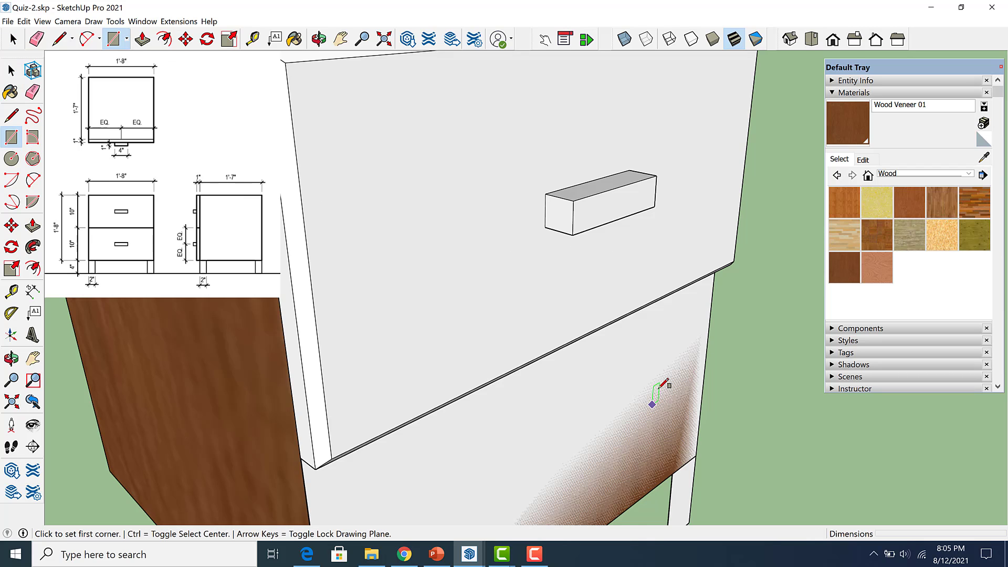
scroll(546, 227, "up", 3)
left_click(536, 209)
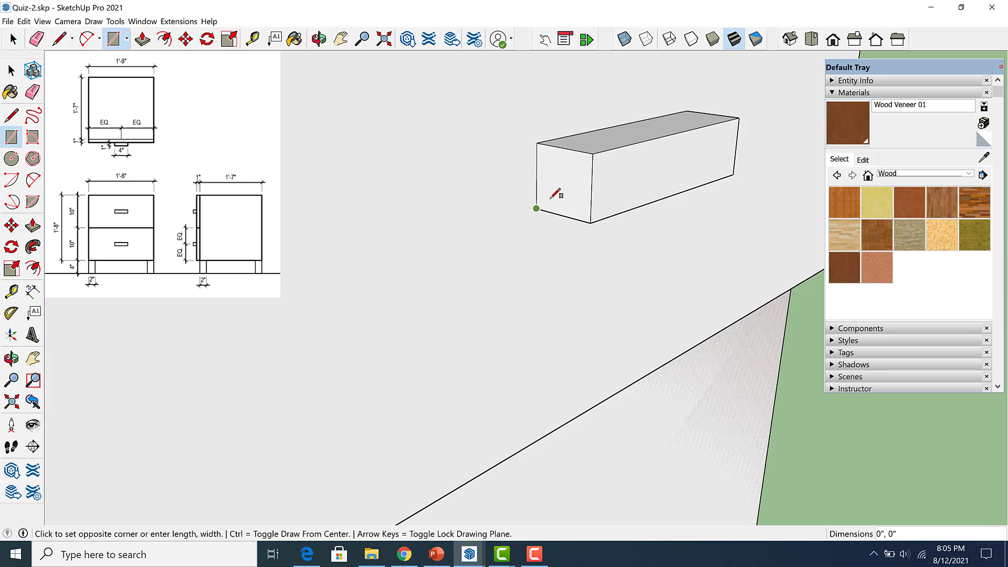
left_click(568, 173)
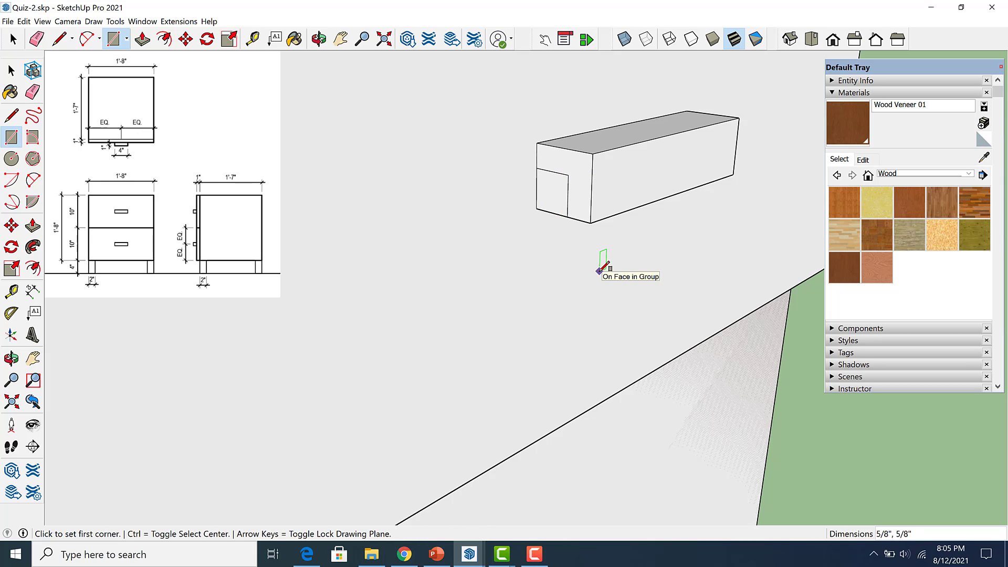
Push/Pull the small corner square through the handle's full 4" length to cut away a finger recess.
key("p")
left_click(542, 209)
left_click(675, 168)
key("ctrl+z")
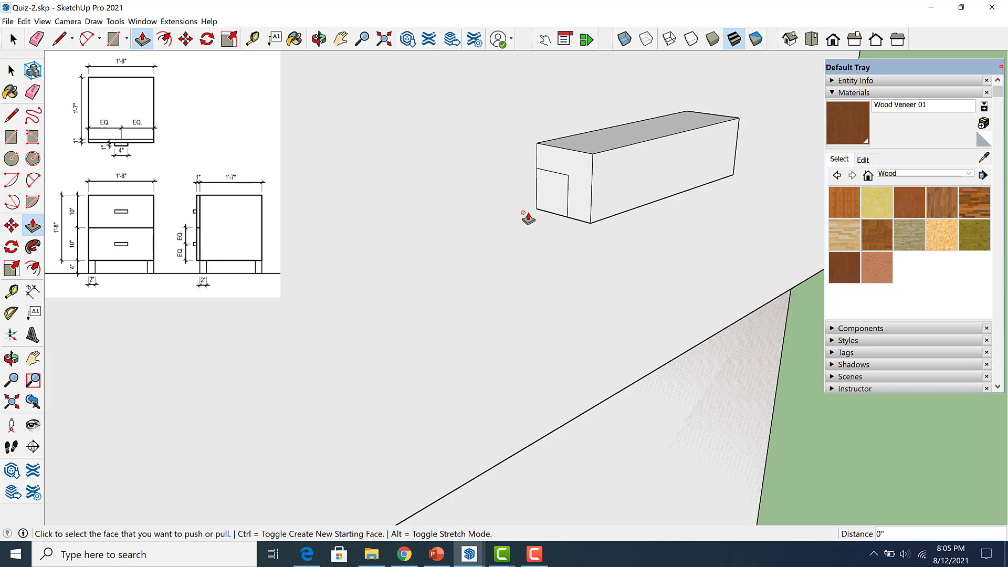
left_click(553, 209)
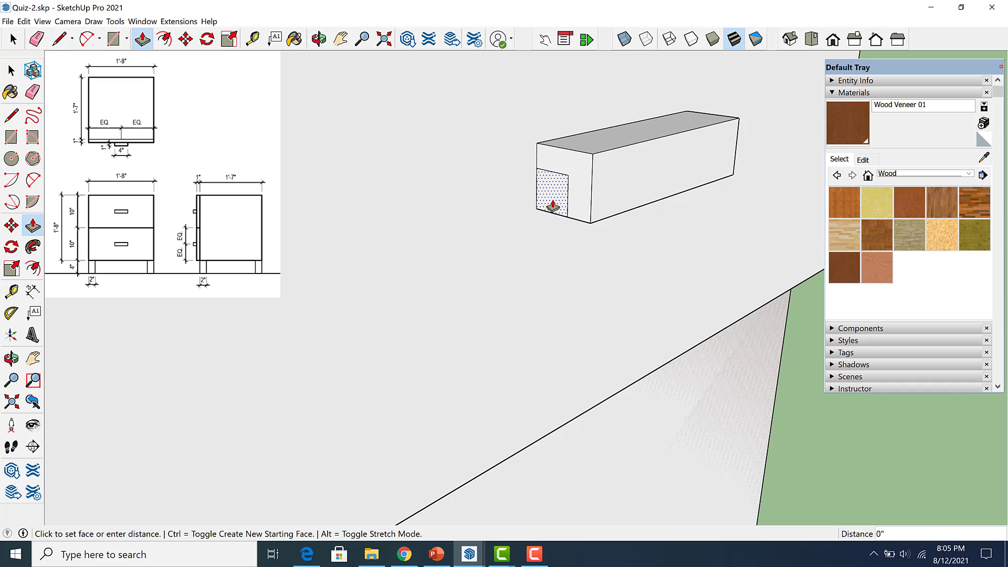
left_click(736, 139)
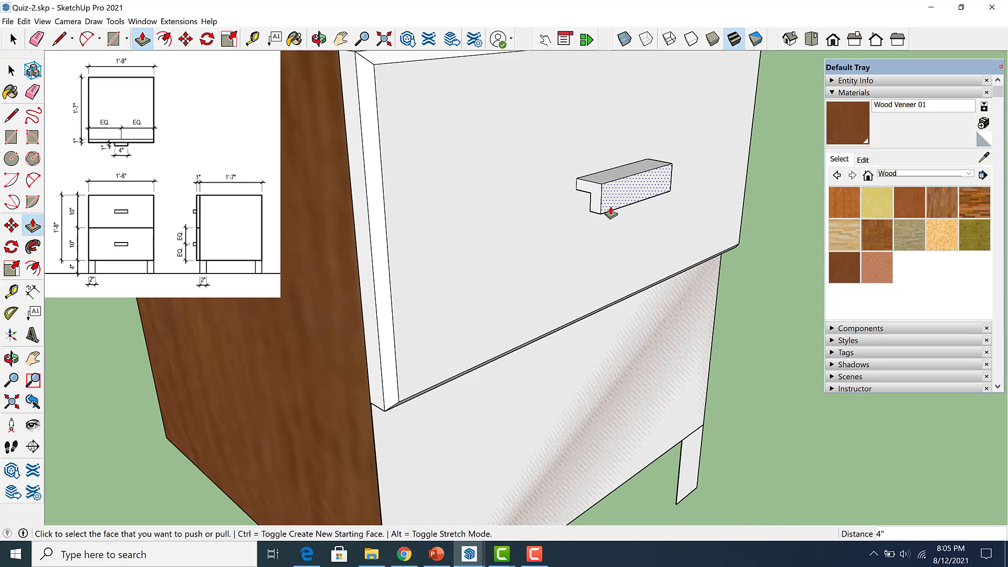
Select all the connected geometry of the L-shaped handle and make it a group.
middle_click_drag(520, 226, 650, 290)
key("space")
triple_click(644, 212)
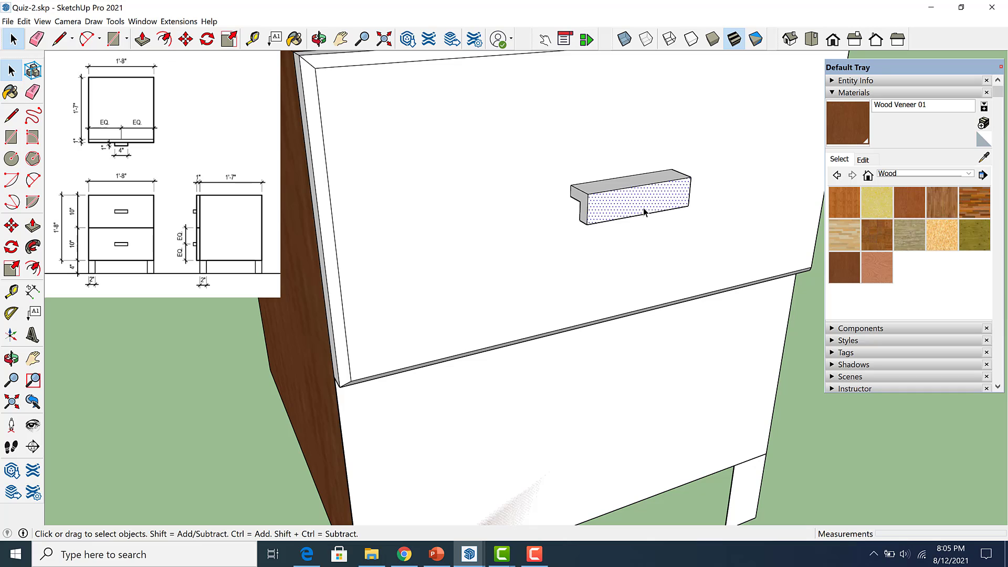
right_click(644, 212)
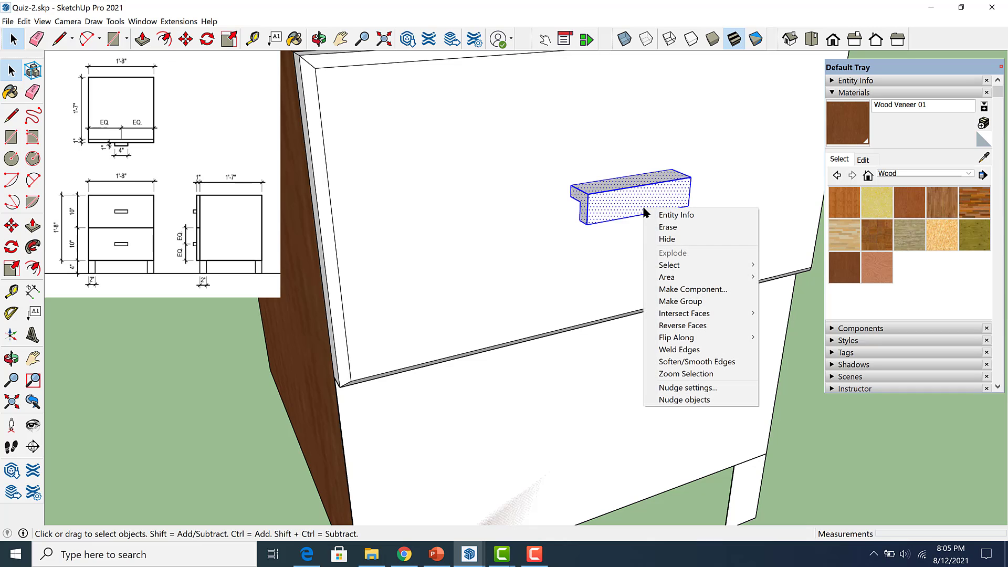
left_click(682, 301)
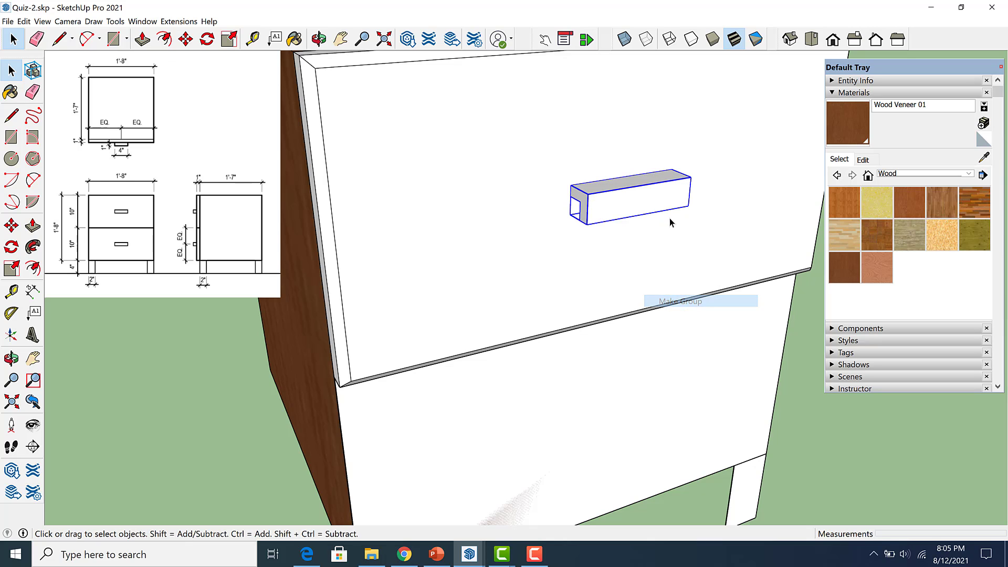
Paint the upper drawer front group with the Wood Veneer 01 material.
scroll(662, 204, "down", 3)
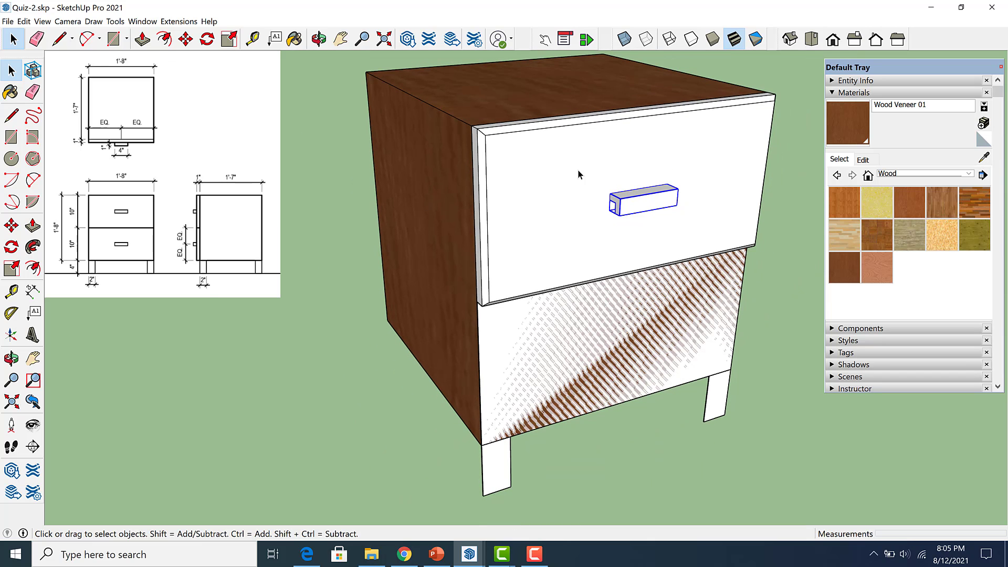
scroll(631, 206, "up", 2)
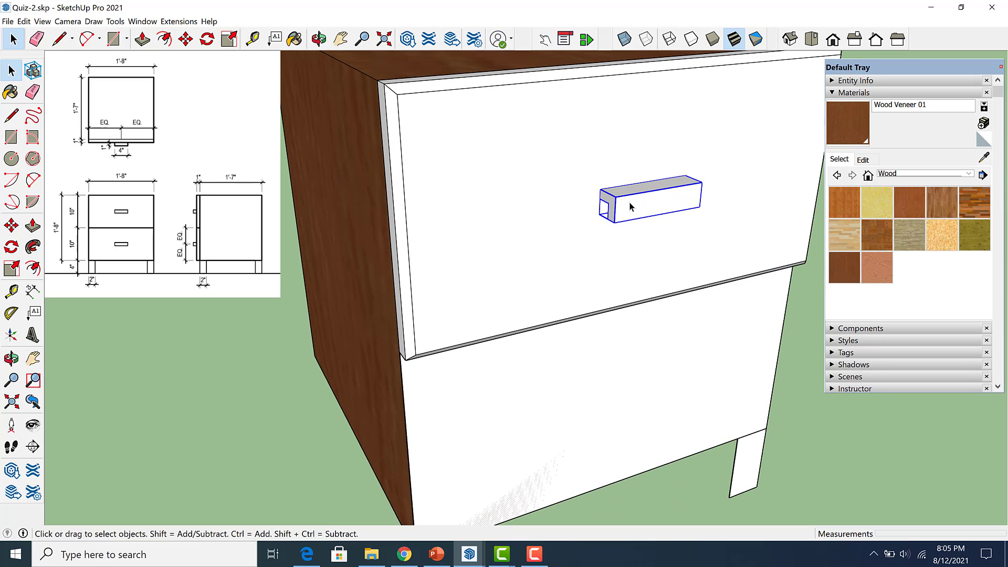
scroll(631, 206, "down", 2)
left_click(551, 174)
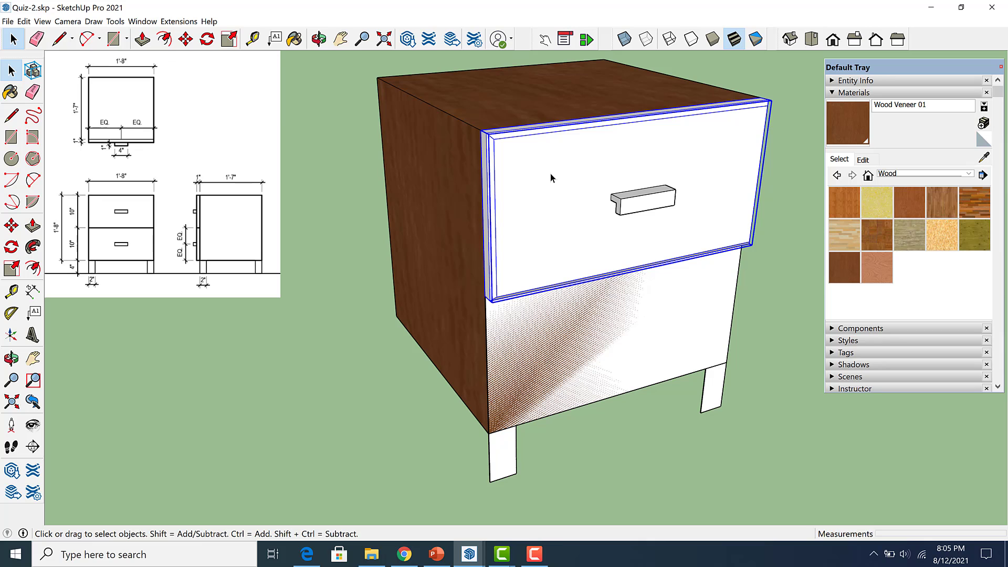
scroll(551, 173, "up", 3)
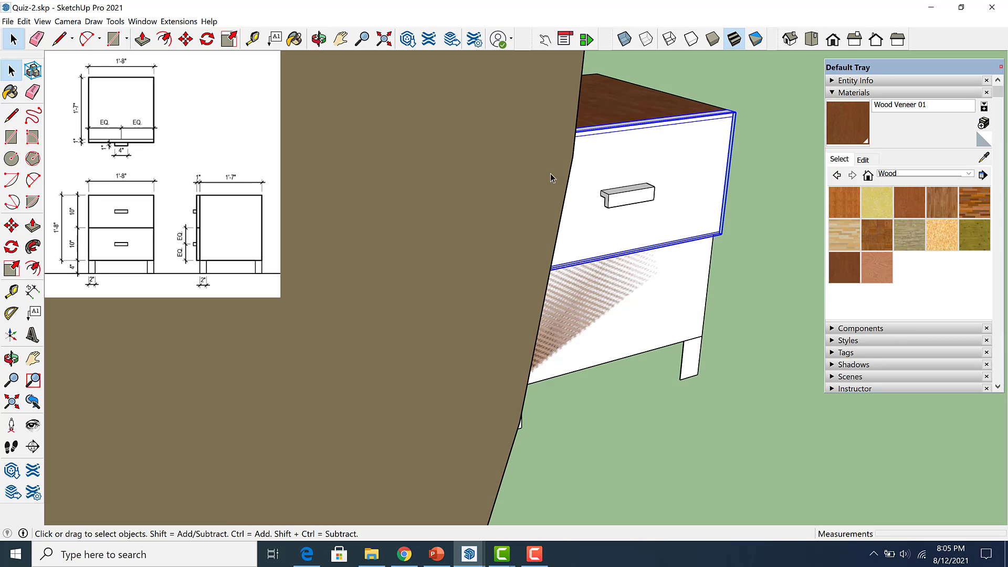
middle_click_drag(729, 215, 709, 205)
scroll(709, 205, "down", 1)
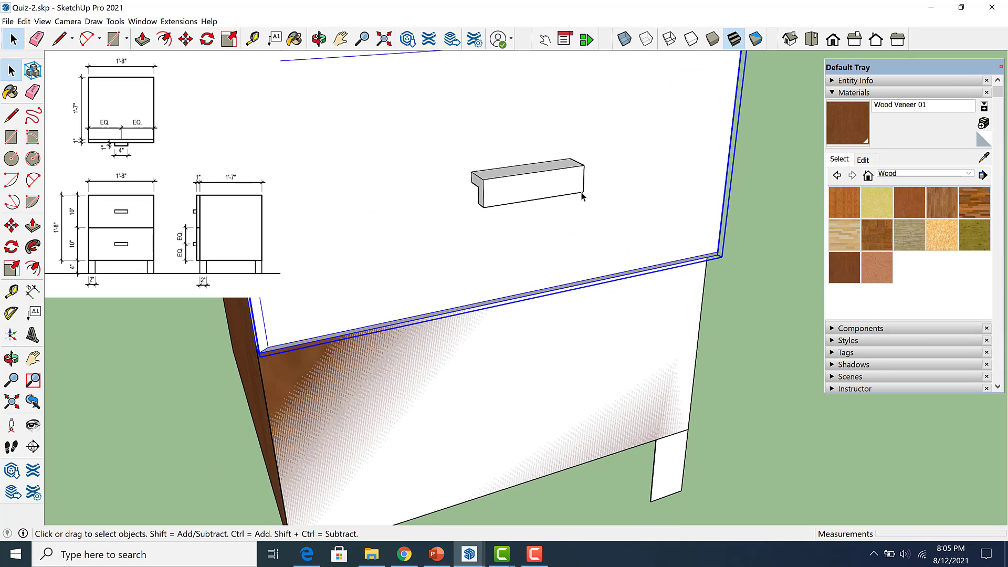
scroll(619, 162, "down", 2)
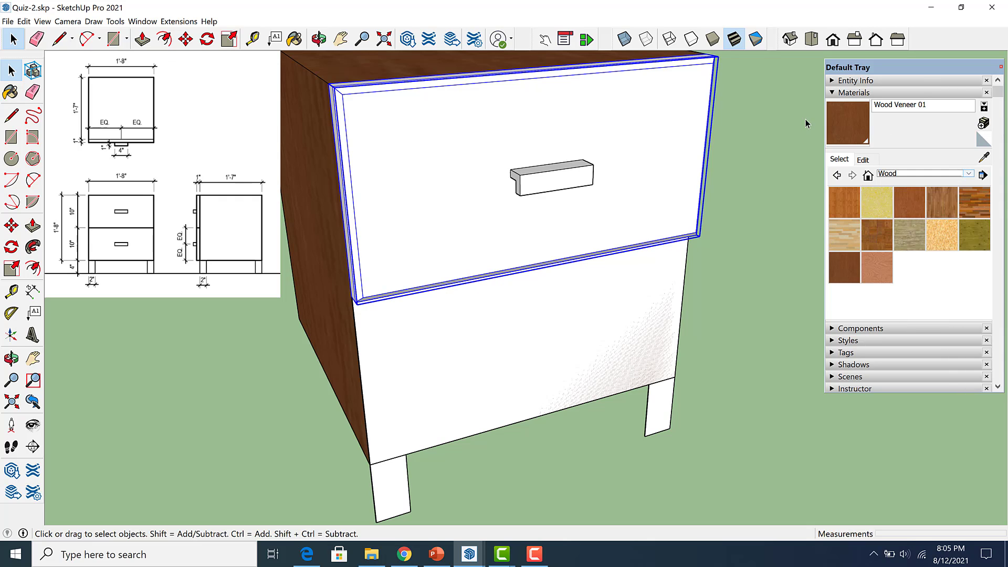
left_click(842, 122)
left_click(687, 151)
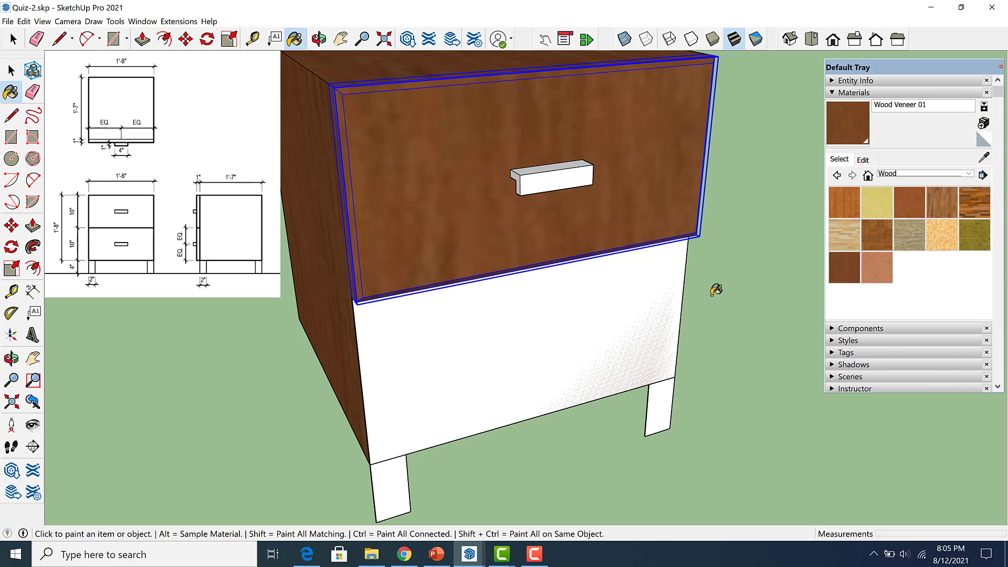
Paint the drawer handle with Aluminum from the Metal materials and clear the selection.
left_click(969, 174)
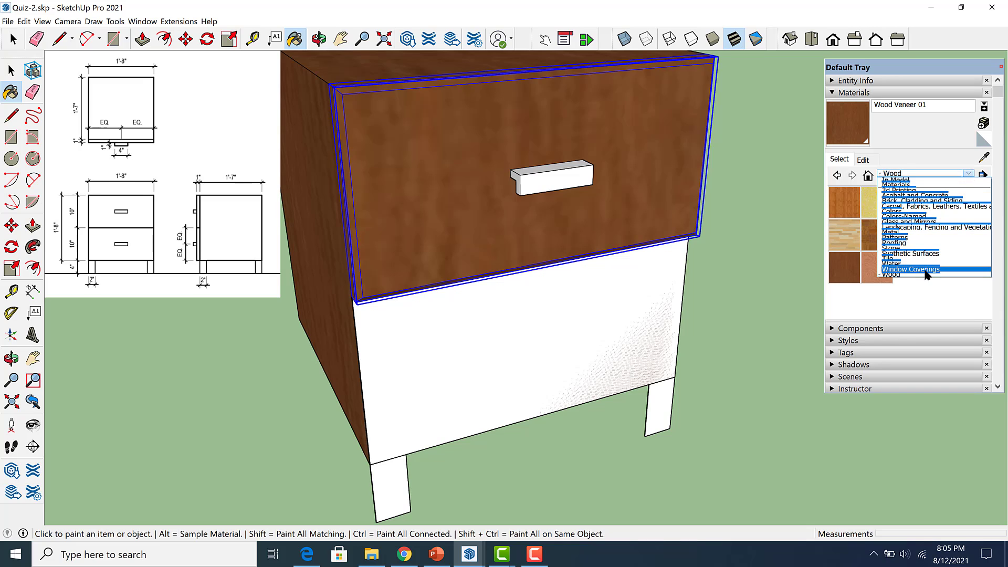
left_click(912, 233)
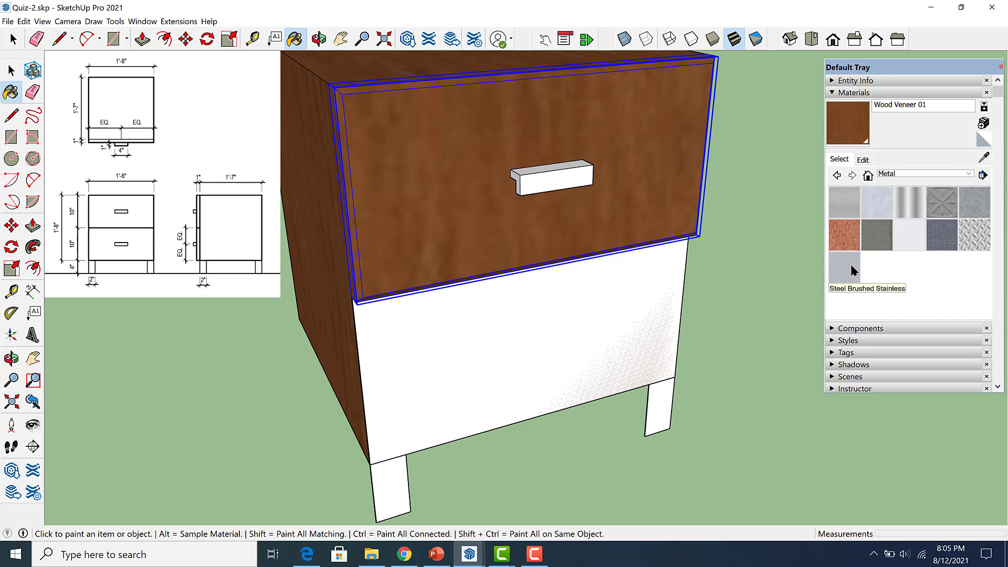
left_click(828, 205)
left_click(579, 183)
middle_click_drag(589, 196, 589, 200)
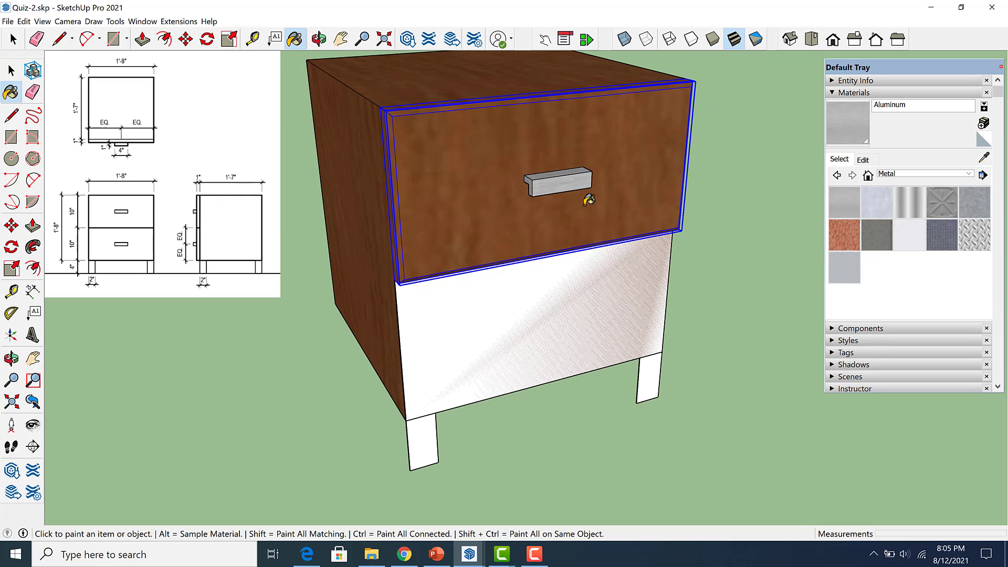
key("space")
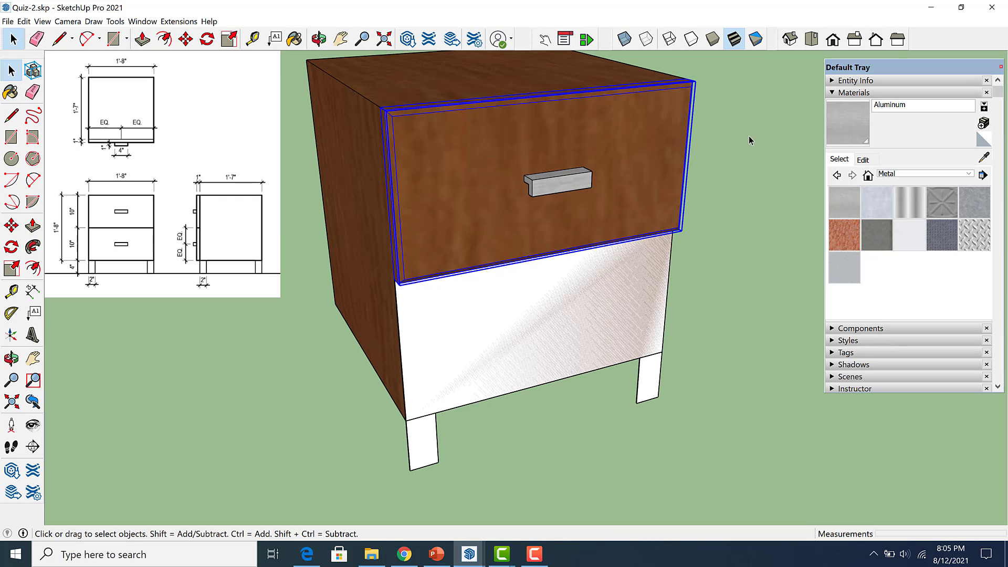
left_click(700, 211)
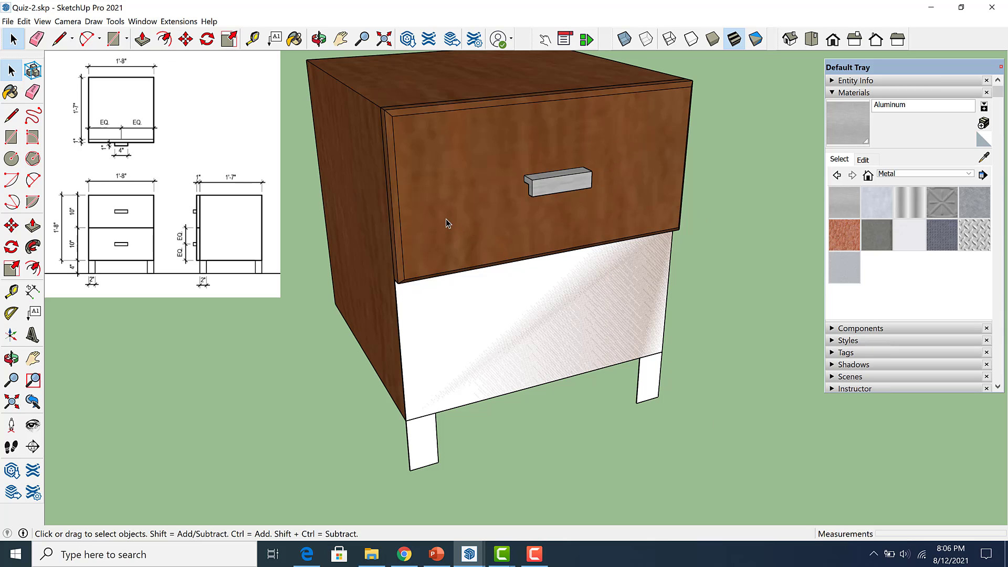
Combine the upper drawer front and its handle into one component named drawer-1.
middle_click_drag(492, 203, 472, 180)
left_click(450, 180)
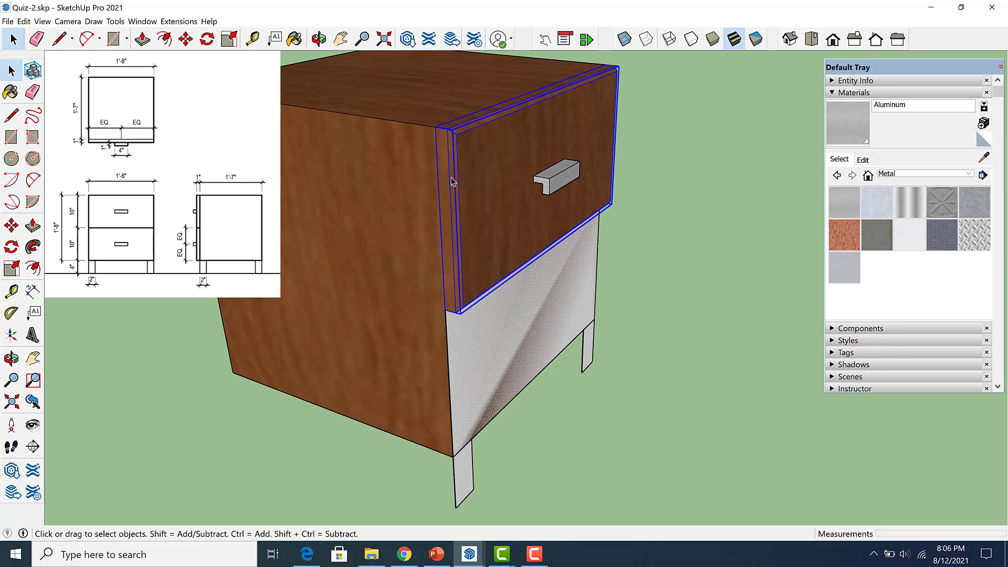
left_click(561, 181, "ctrl")
right_click(564, 189)
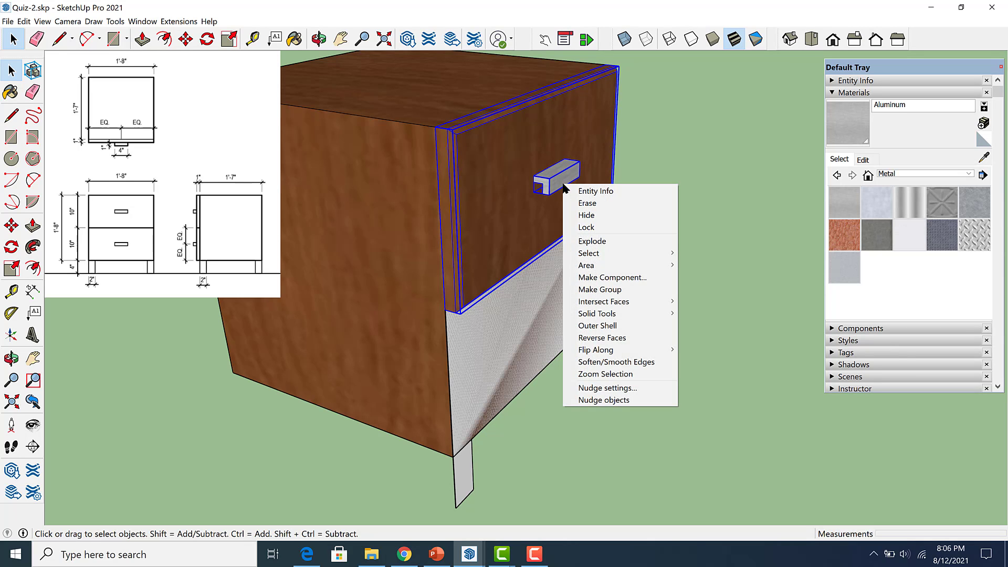
left_click(613, 276)
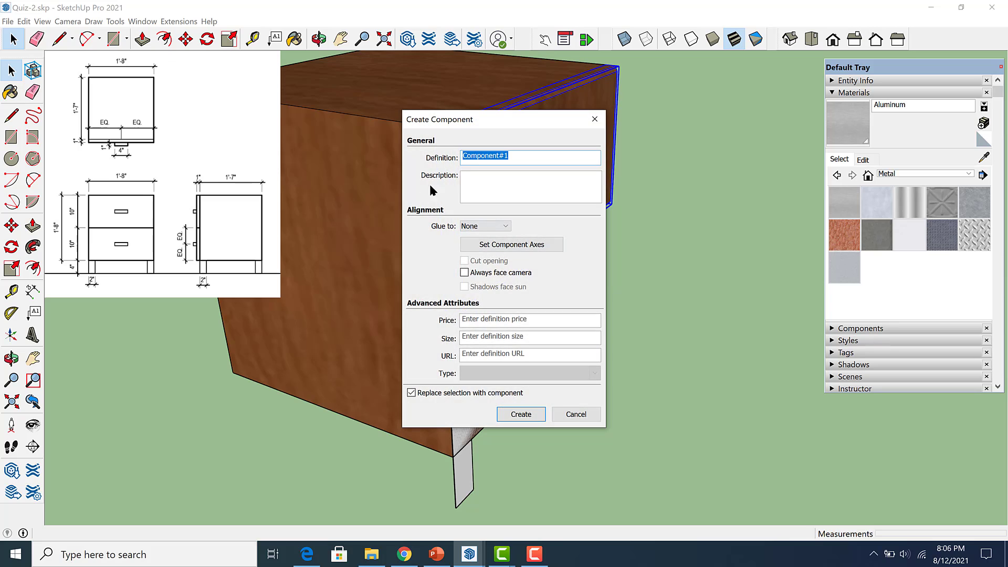
type("drawer-1")
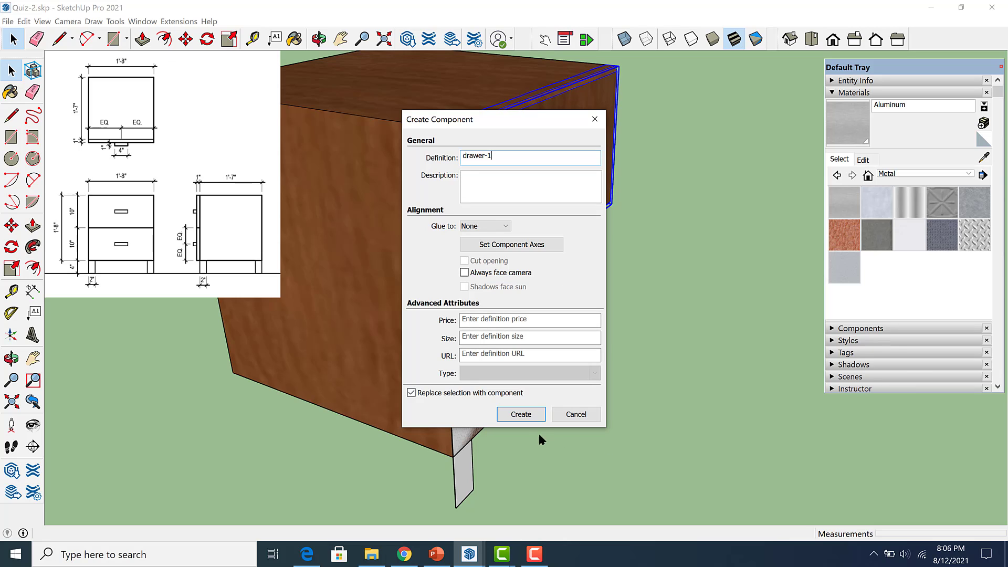
left_click(528, 417)
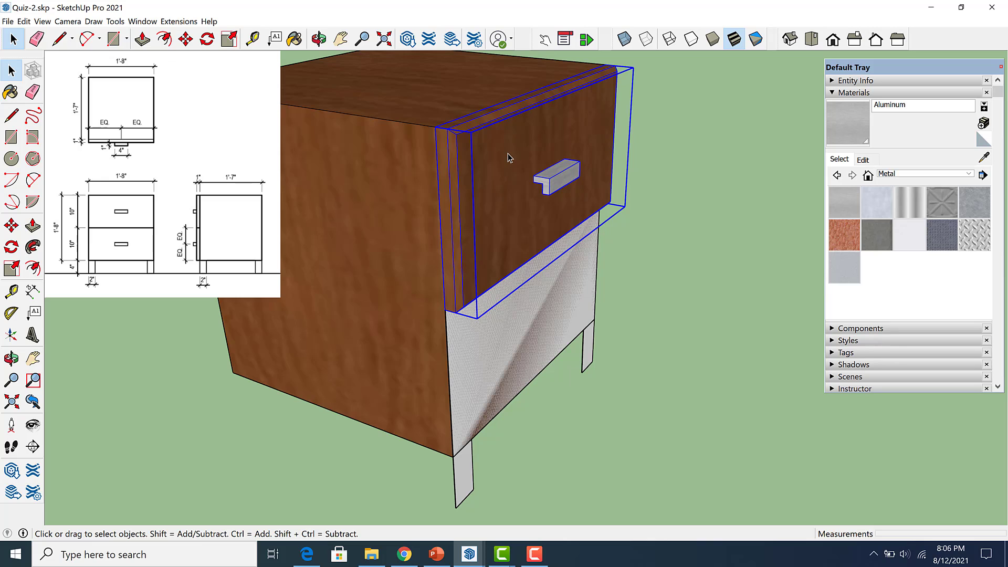
Copy the drawer component 10" straight down so it sits directly below the upper drawer, and clear the selection.
key("m")
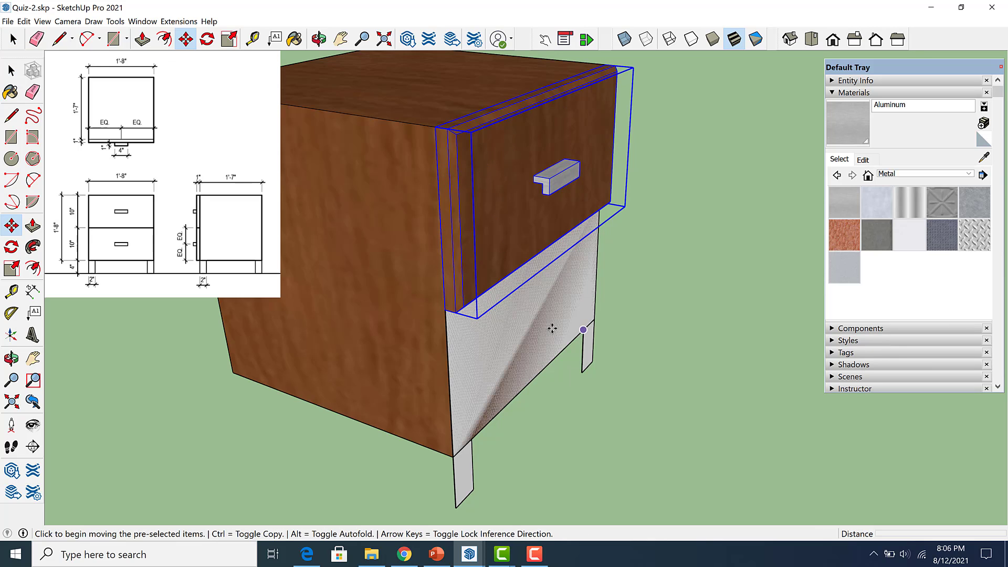
key("ctrl")
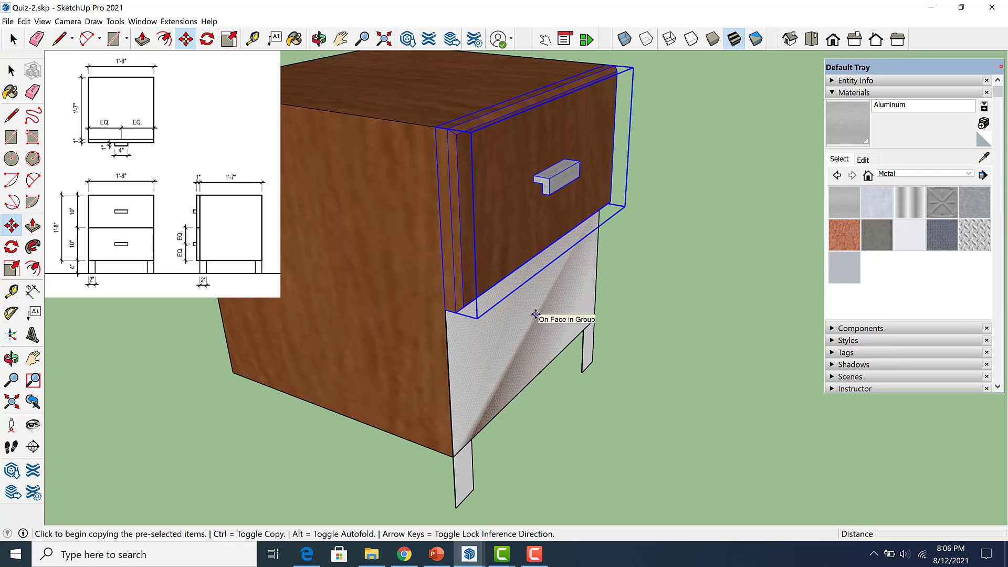
scroll(462, 248, "up", 5)
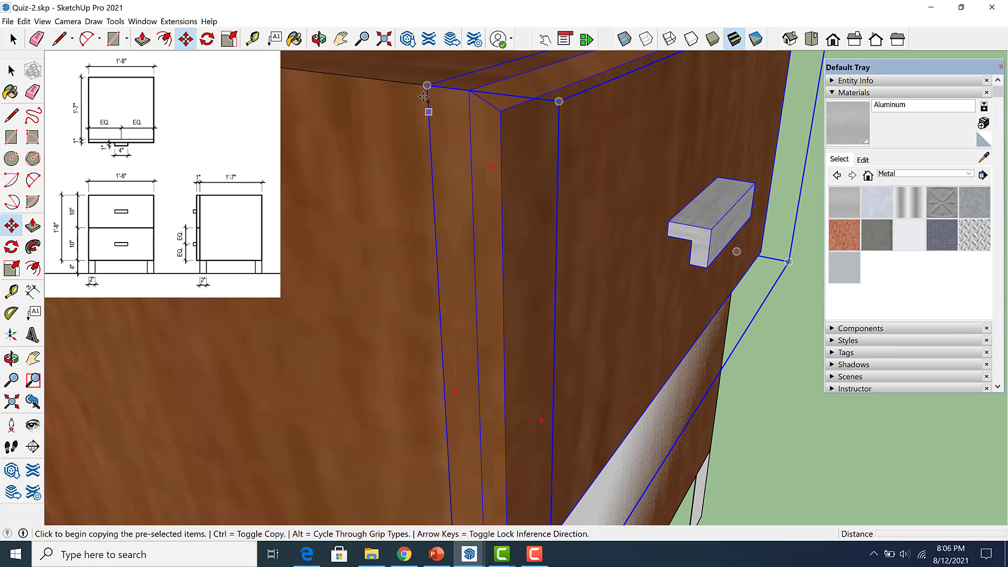
scroll(426, 88, "up", 2)
left_click(430, 79)
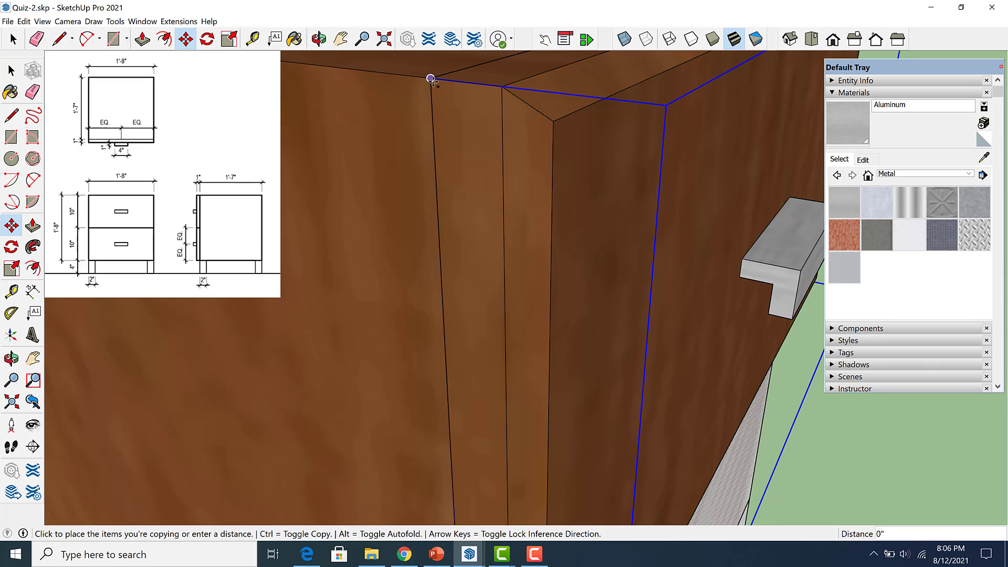
scroll(479, 145, "down", 8)
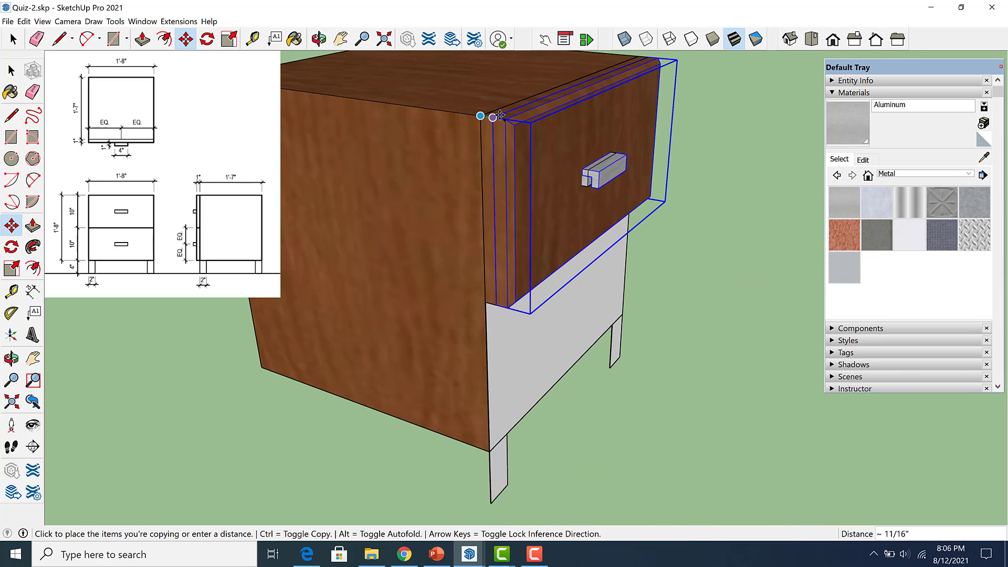
scroll(503, 226, "up", 8)
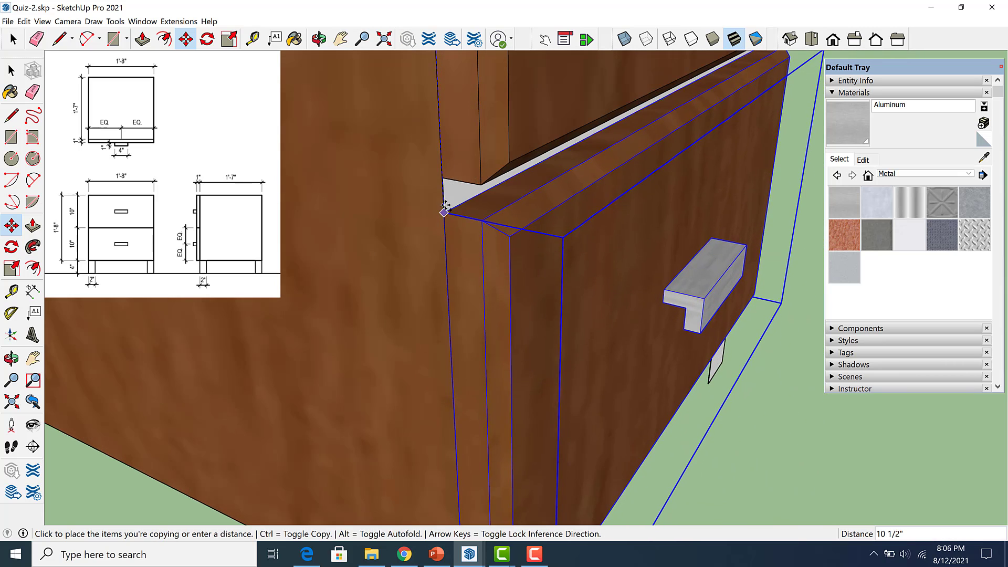
left_click(442, 177)
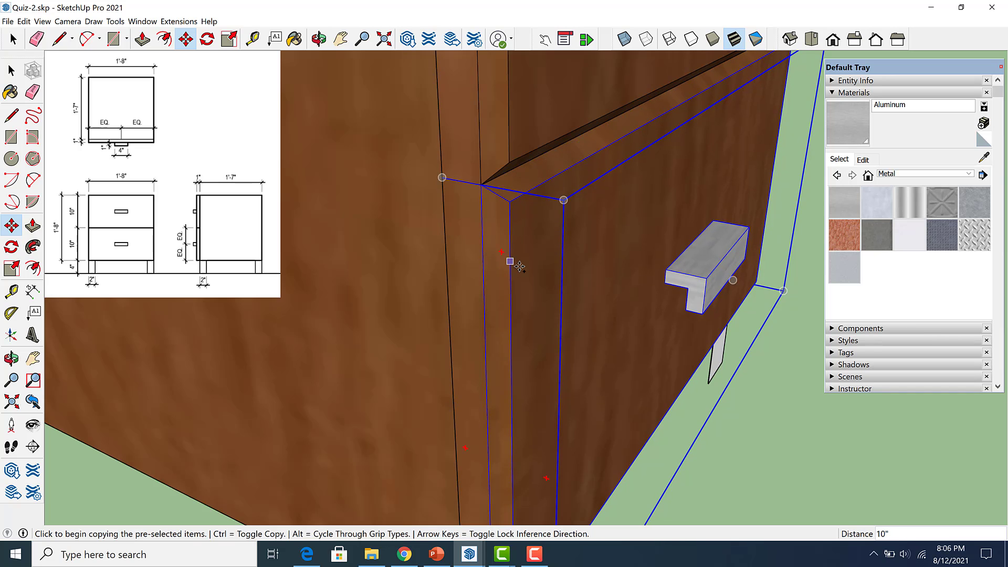
scroll(519, 263, "down", 4)
key("space")
left_click(694, 357)
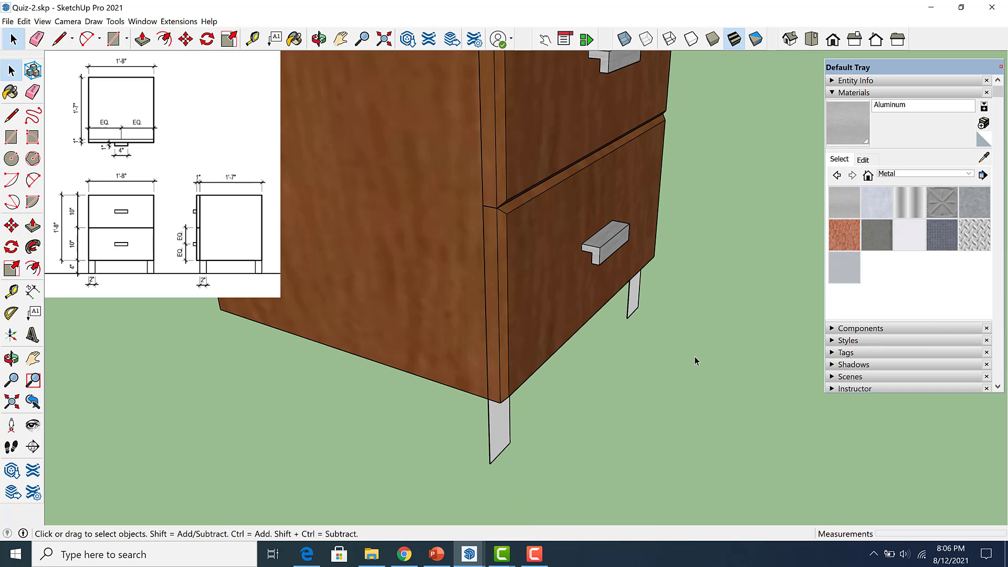
Draw a 2" by 4" rectangle over the flat leg outline beneath the cabinet's front-left corner.
middle_click_drag(695, 357, 496, 343)
middle_click_drag(578, 268, 569, 360)
scroll(553, 294, "down", 5)
scroll(526, 339, "up", 4)
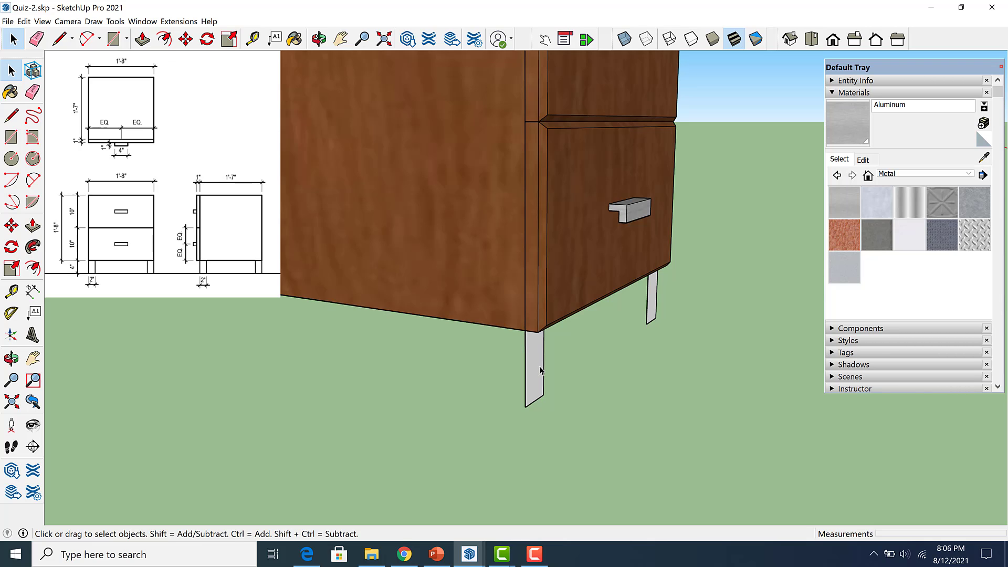
key("r")
middle_click_drag(545, 354, 488, 242)
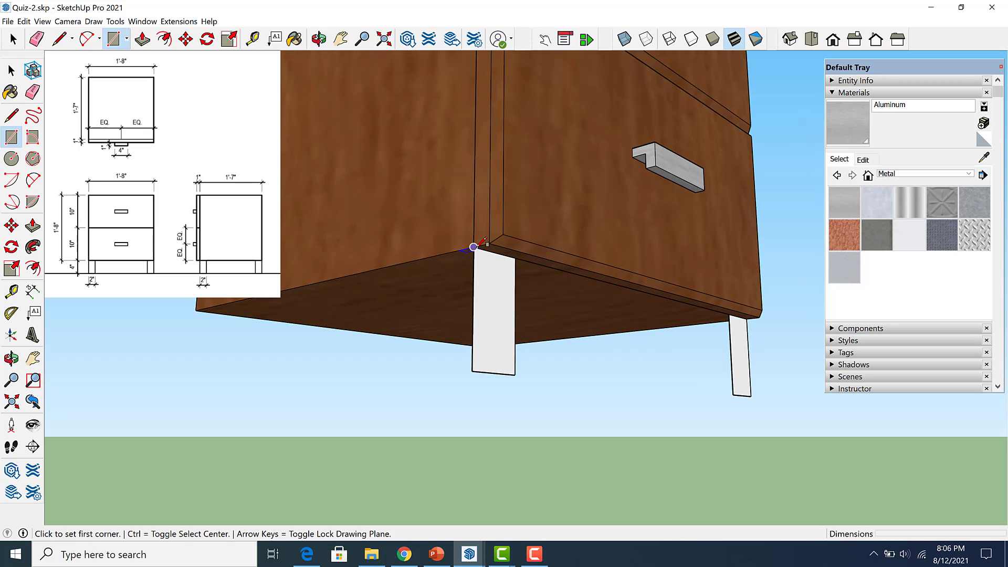
left_click(474, 247)
left_click(514, 374)
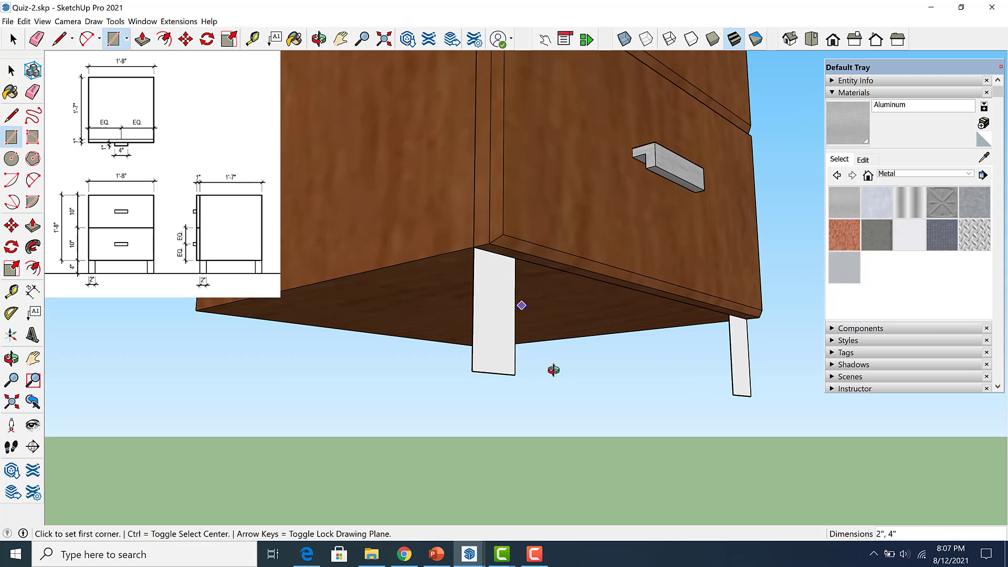
Push/Pull the leg rectangle 2" to make a solid square leg.
middle_click_drag(553, 371, 528, 383)
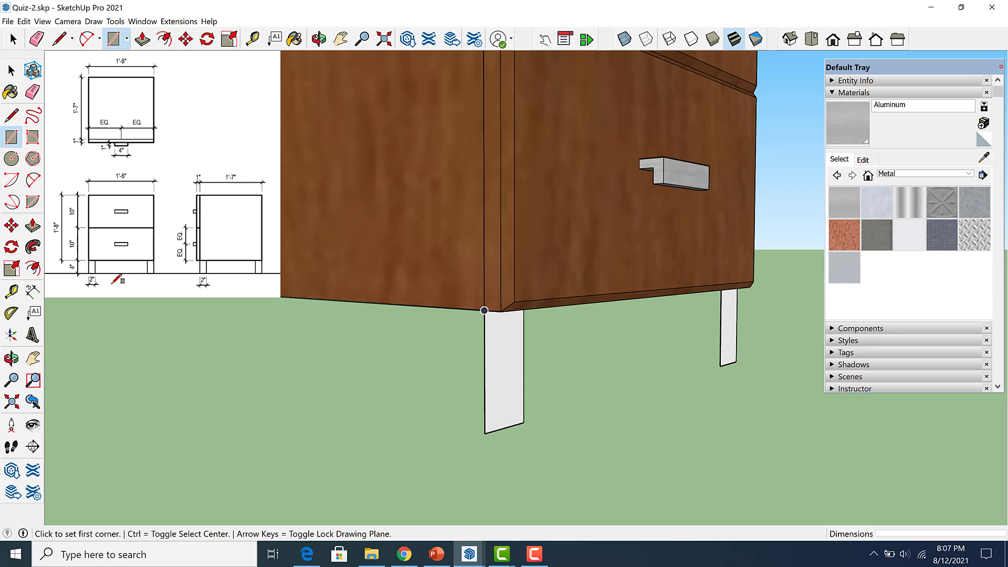
key("p")
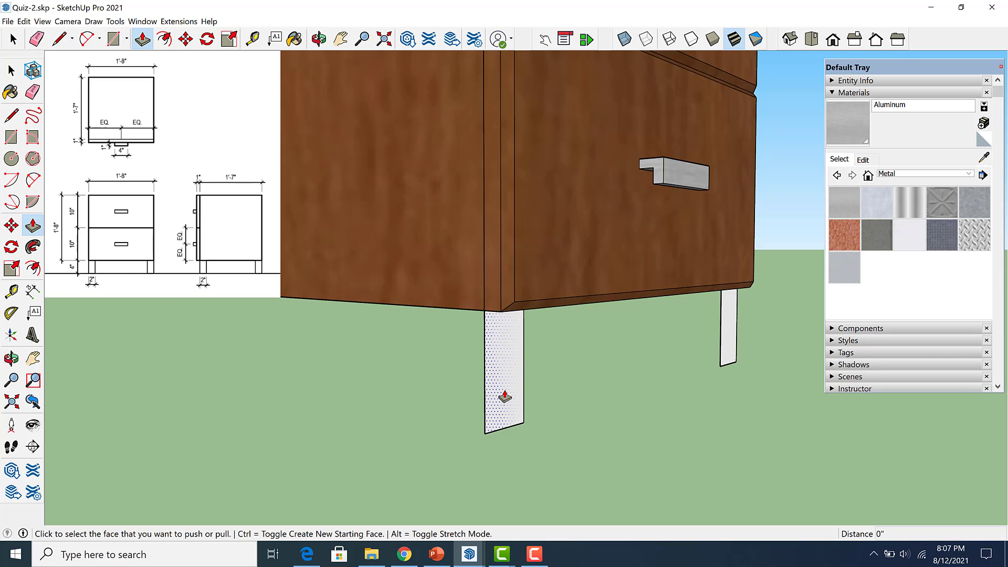
left_click(514, 415)
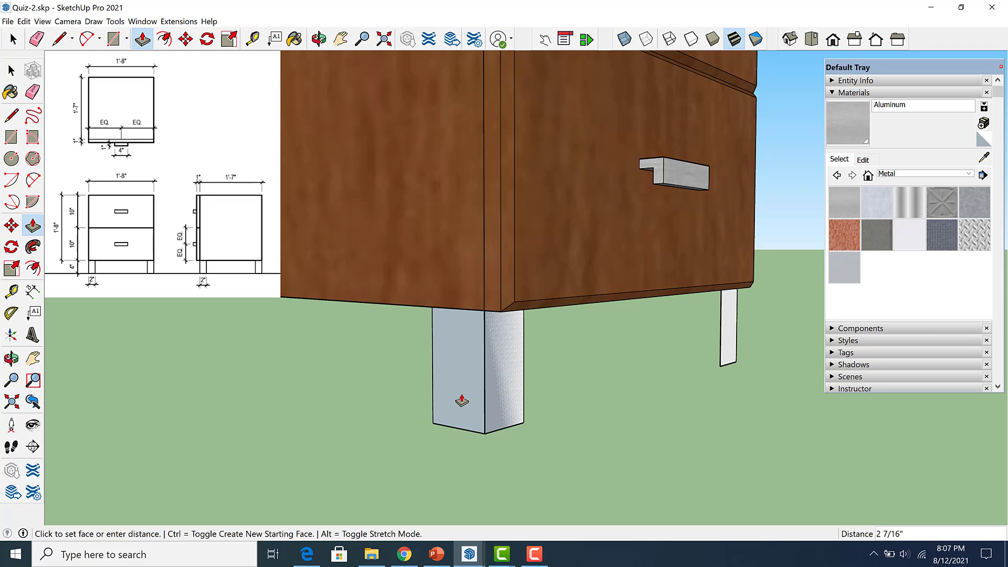
type("2")
key("Return")
key("space")
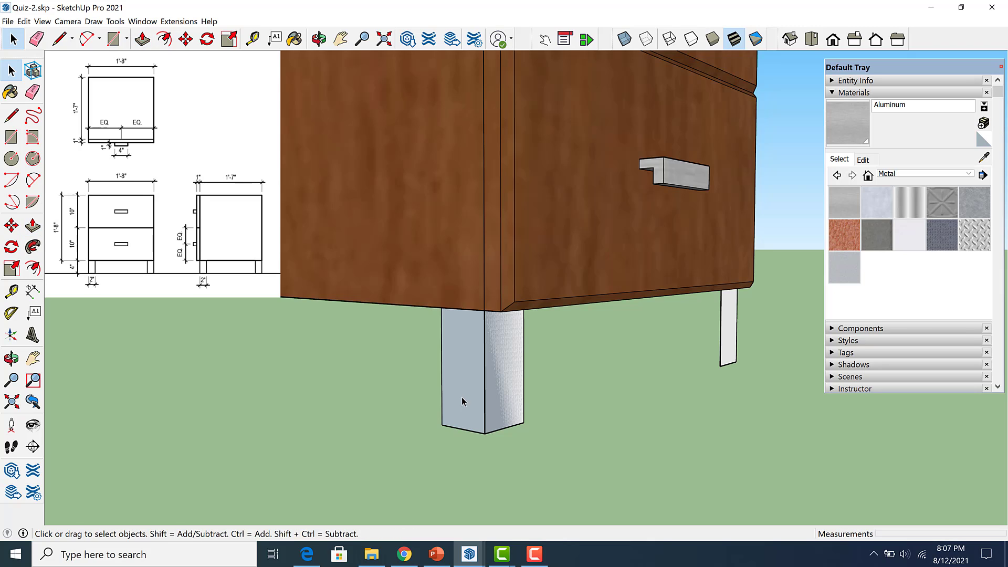
Select the leg's geometry and make it a component named leg-1.
left_click(461, 401)
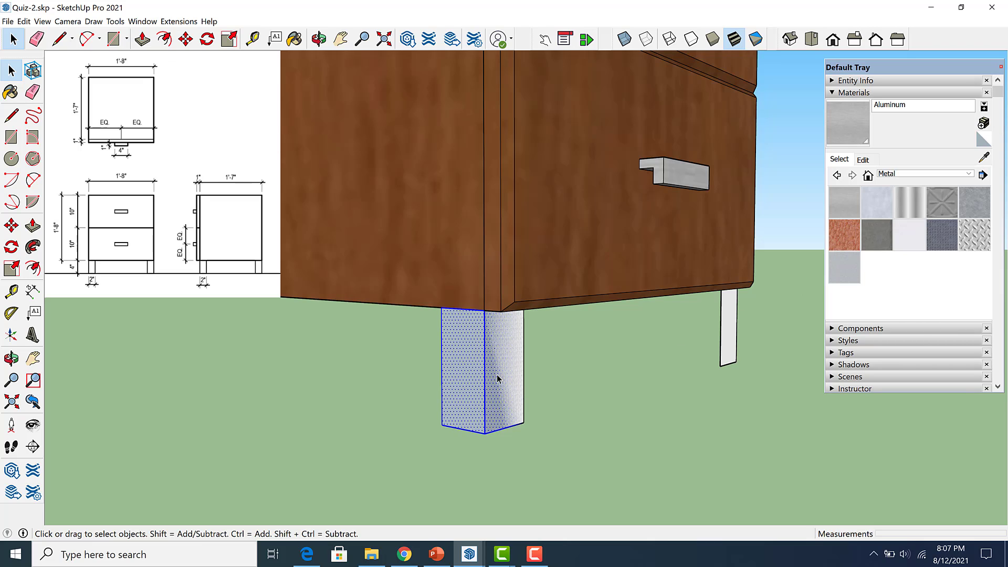
right_click(466, 387)
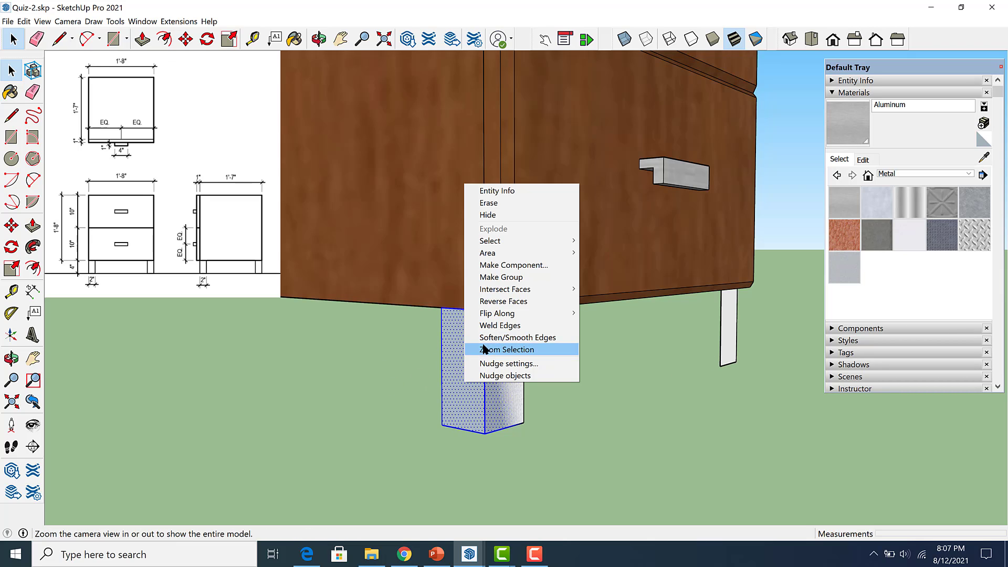
left_click(504, 265)
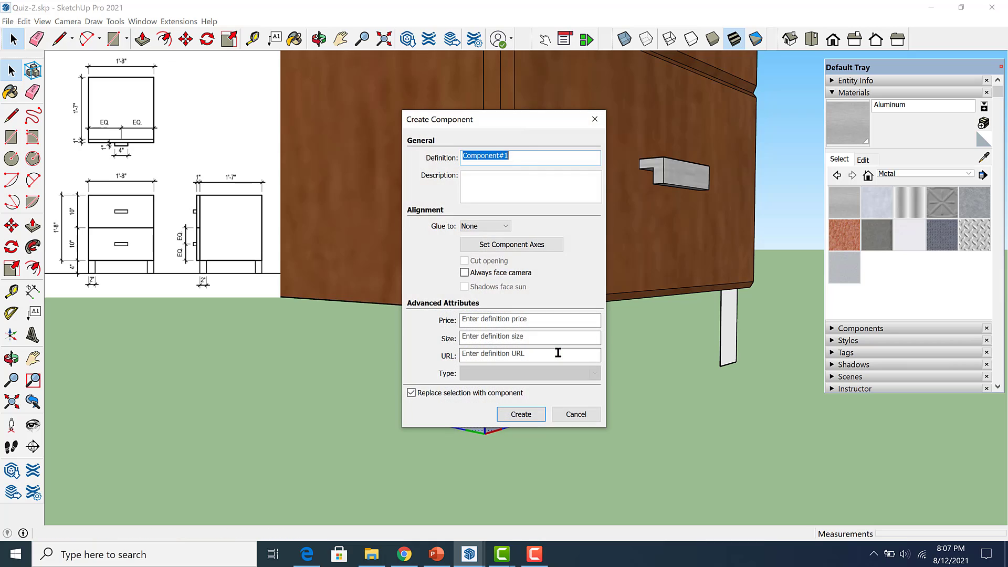
type("leg-1")
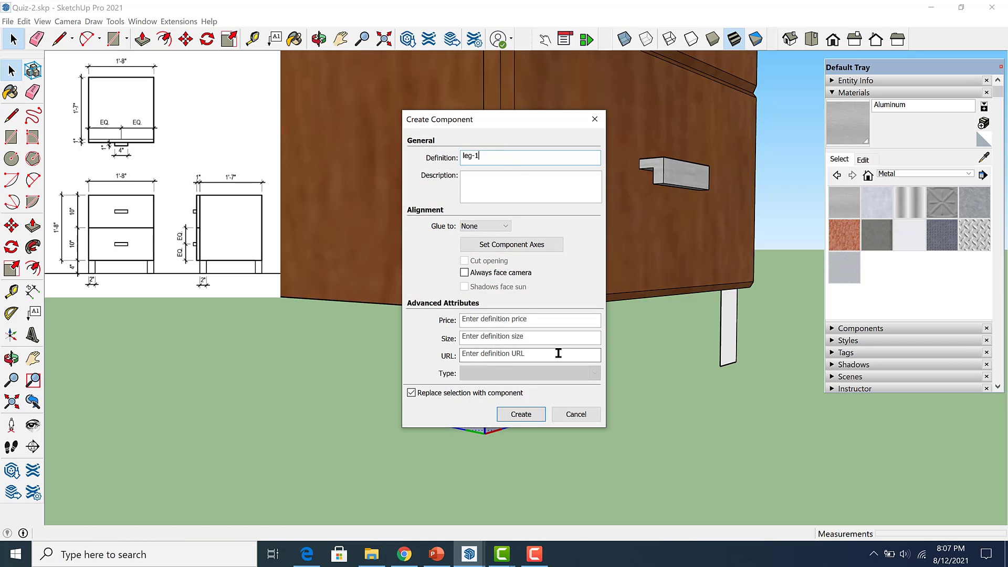
left_click(527, 415)
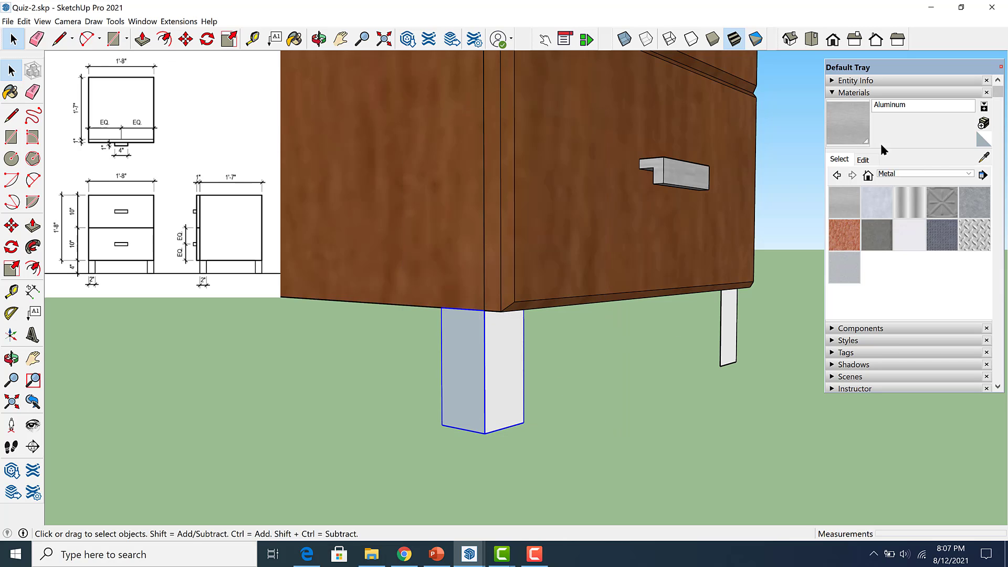
Paint the leg component with the Aluminum material.
left_click(861, 134)
left_click(517, 378)
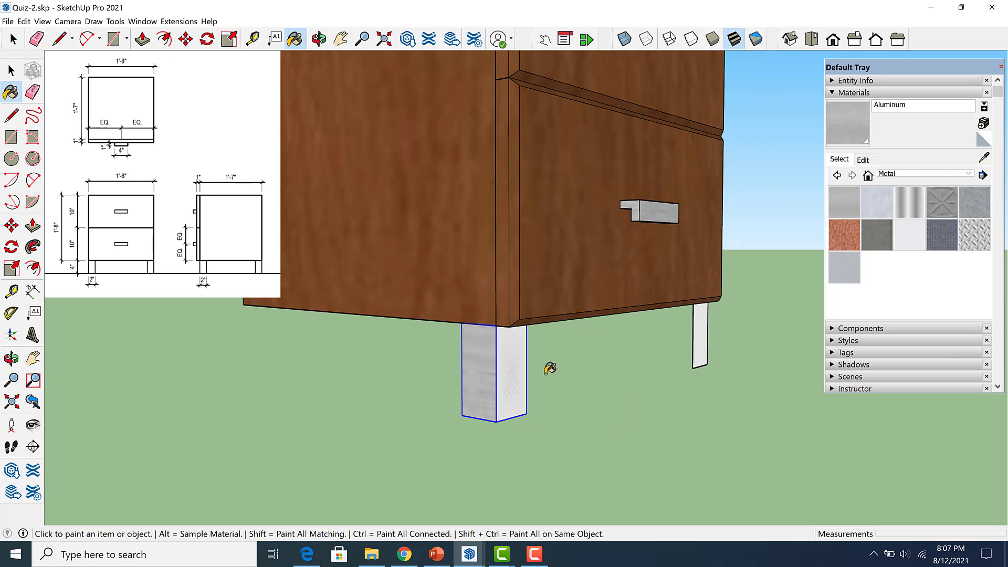
key("space")
Delete the leftover flat front outline group that contains the two unextruded leg shapes.
mouse_move(550, 369)
middle_mouse_down()
mouse_move(594, 332)
mouse_move(639, 342)
mouse_move(540, 353)
mouse_move(583, 367)
mouse_move(422, 367)
mouse_move(614, 339)
middle_mouse_up()
scroll(614, 340, "down", 3)
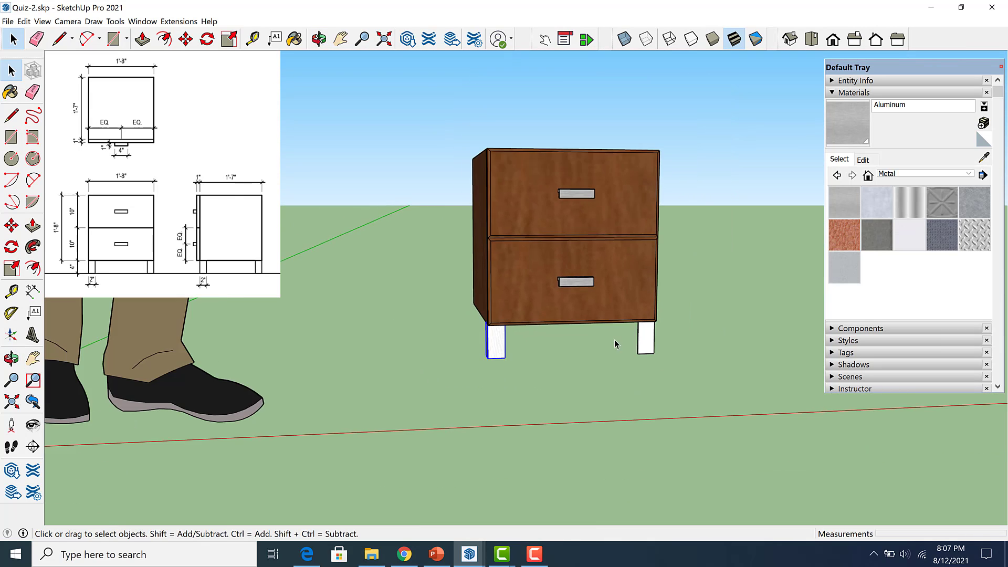
scroll(659, 338, "up", 5)
left_click(664, 340)
scroll(661, 340, "down", 3)
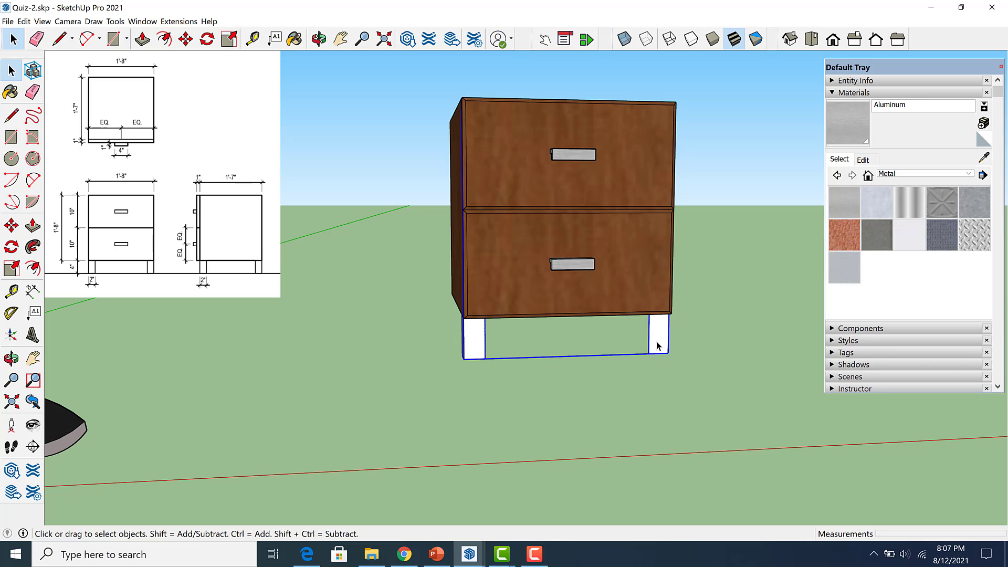
mouse_move(657, 346)
middle_mouse_down()
mouse_move(727, 357)
mouse_move(711, 362)
mouse_move(646, 331)
middle_mouse_up()
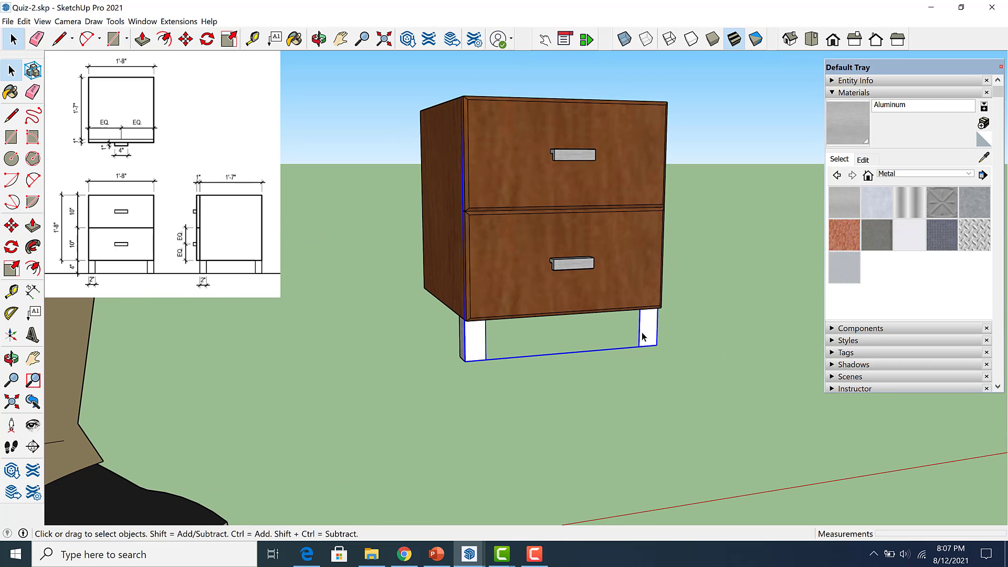
scroll(638, 334, "up", 3)
scroll(635, 334, "up", 3)
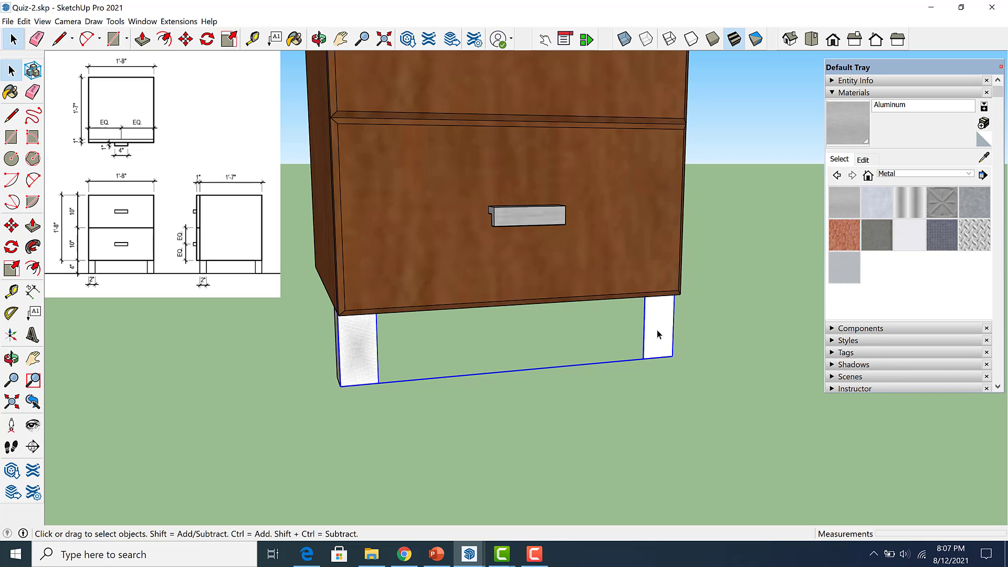
key("Delete")
Copy the aluminum leg from its inner front corner to the opposite front corner of the cabinet's underside.
scroll(658, 335, "down", 3)
middle_click_drag(634, 348, 436, 298)
scroll(522, 279, "up", 2)
key("space")
left_click(437, 311)
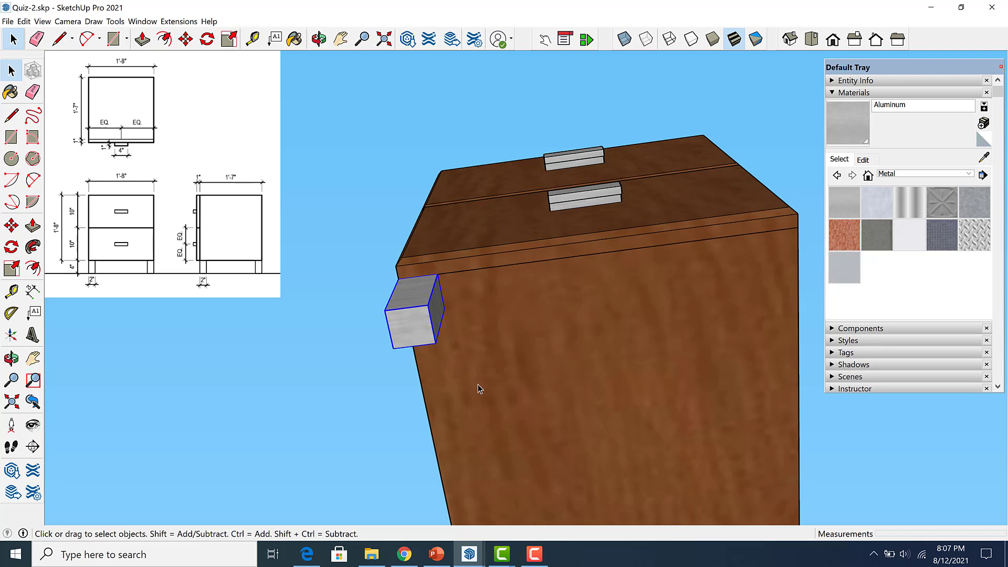
key("m")
key("ctrl")
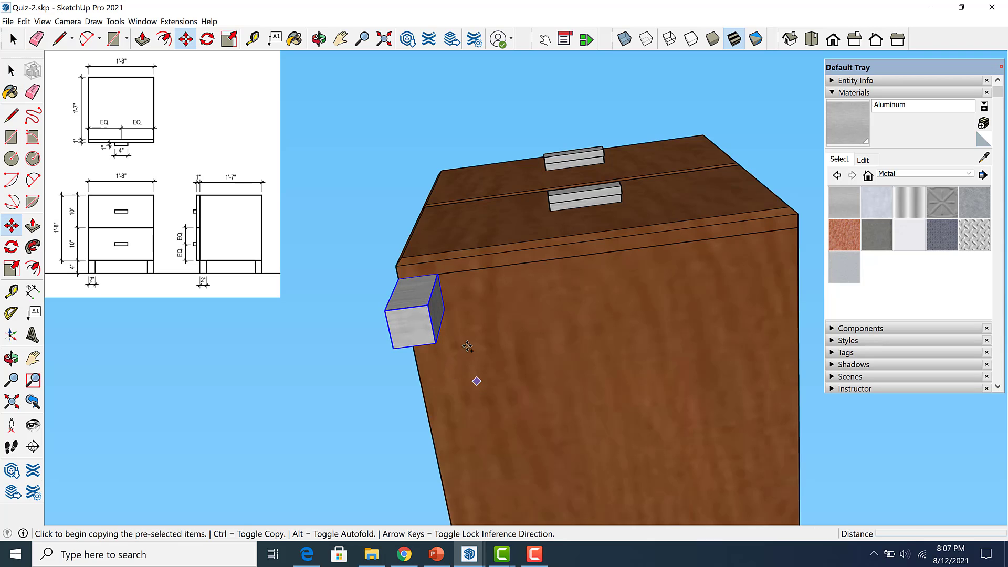
scroll(441, 278, "up", 4)
left_click(422, 257)
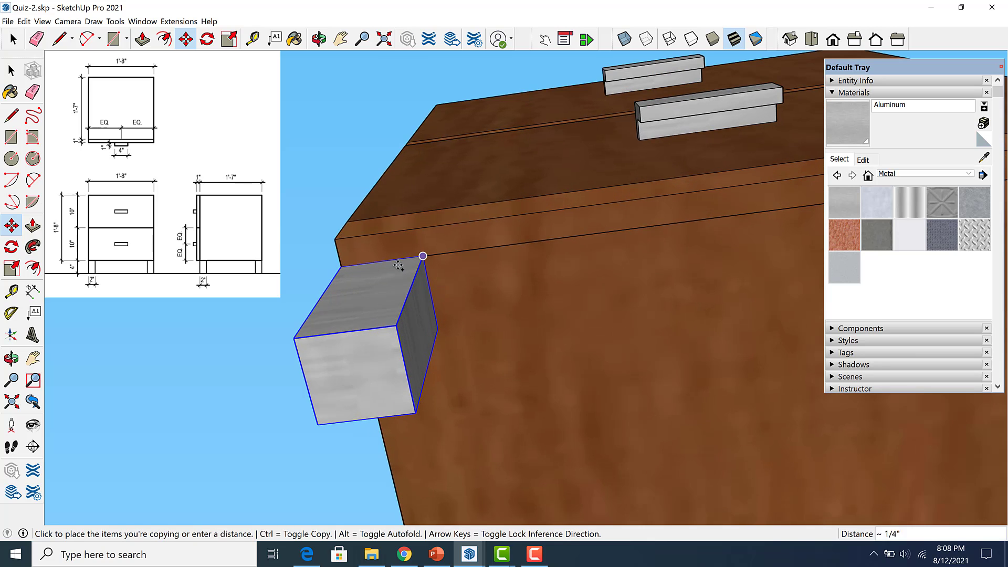
scroll(421, 257, "down", 5)
scroll(614, 258, "up", 3)
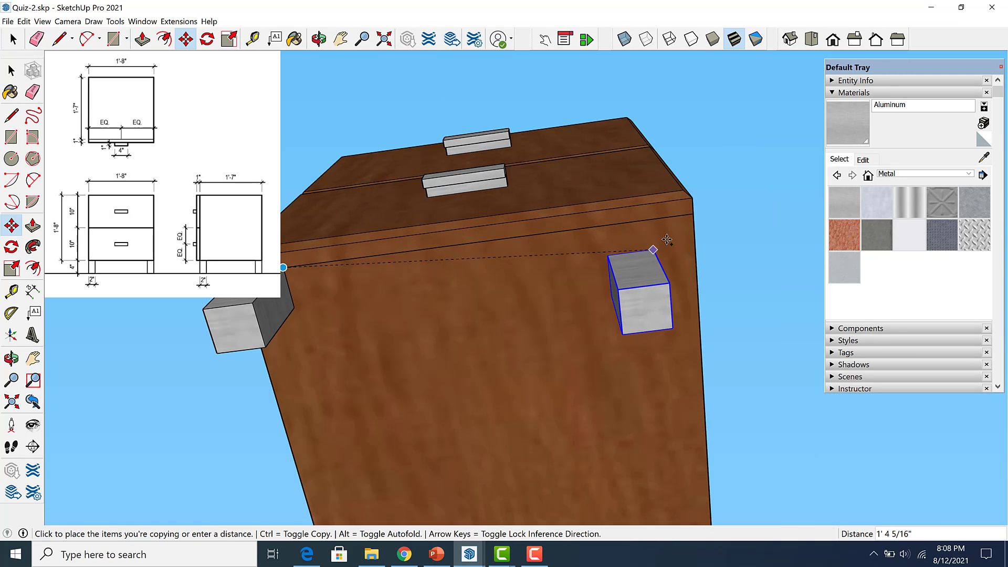
left_click(674, 231)
scroll(589, 295, "down", 4)
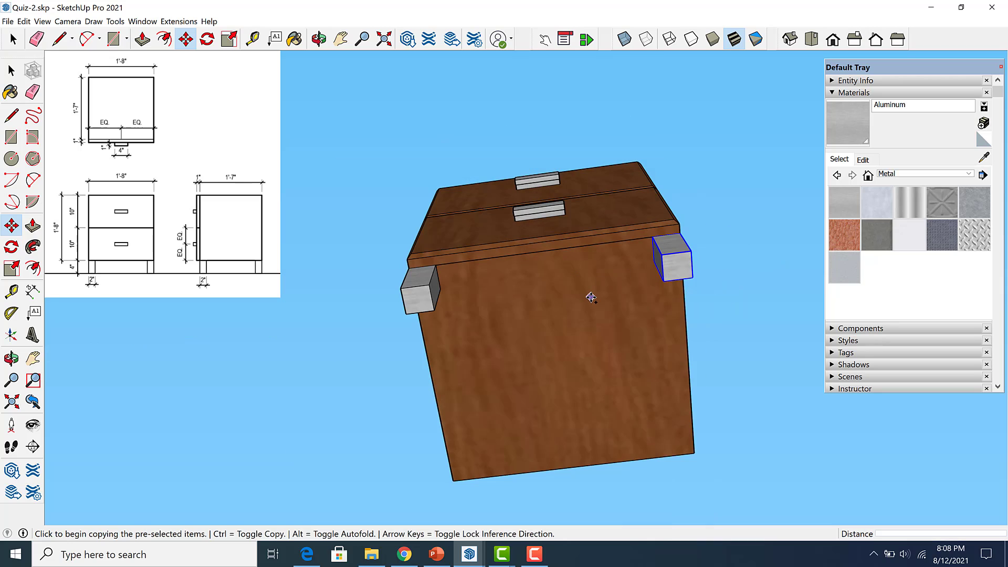
Select both front legs and copy them along the underside from their inner corner to the cabinet's rear corners.
key("space")
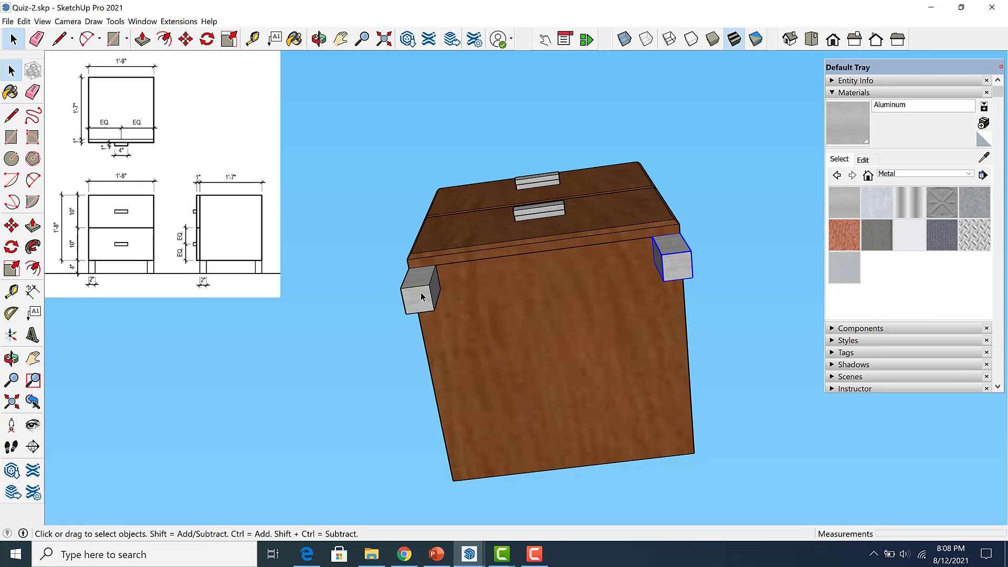
left_click(421, 297, "shift")
scroll(531, 288, "down", 2)
middle_click_drag(531, 286, 500, 279)
scroll(524, 278, "up", 6)
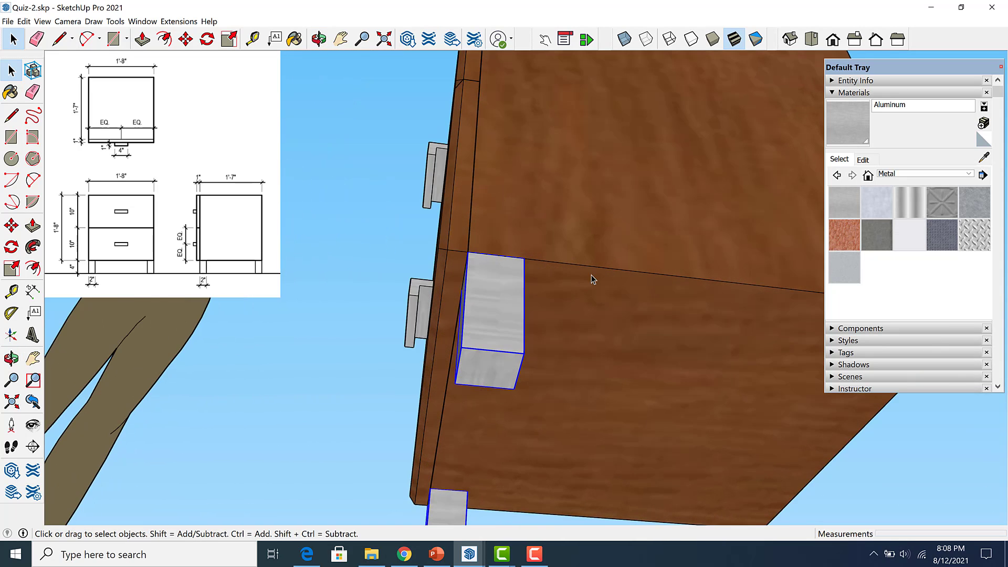
middle_click_drag(592, 280, 532, 276)
scroll(556, 281, "down", 3)
scroll(557, 282, "up", 3)
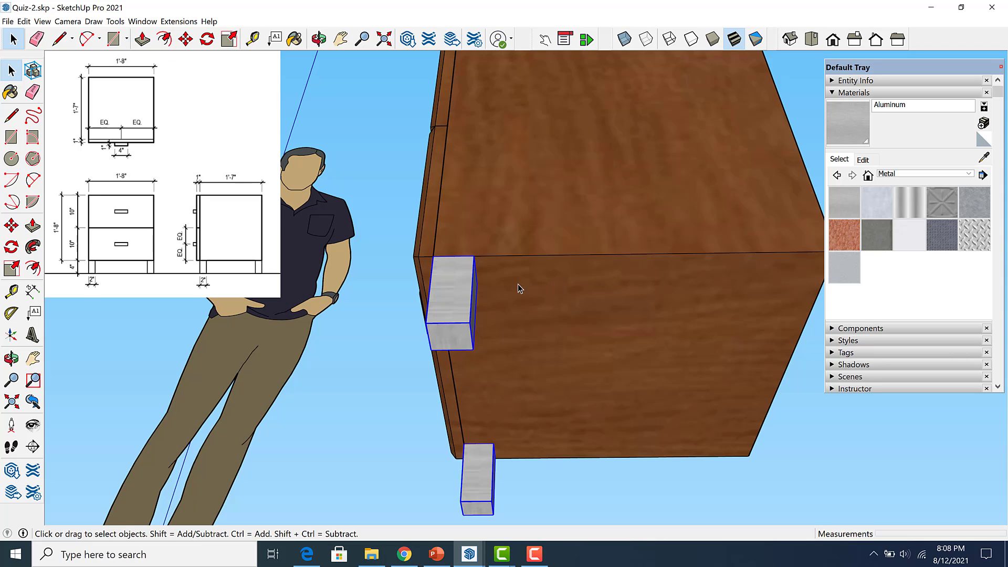
key("m")
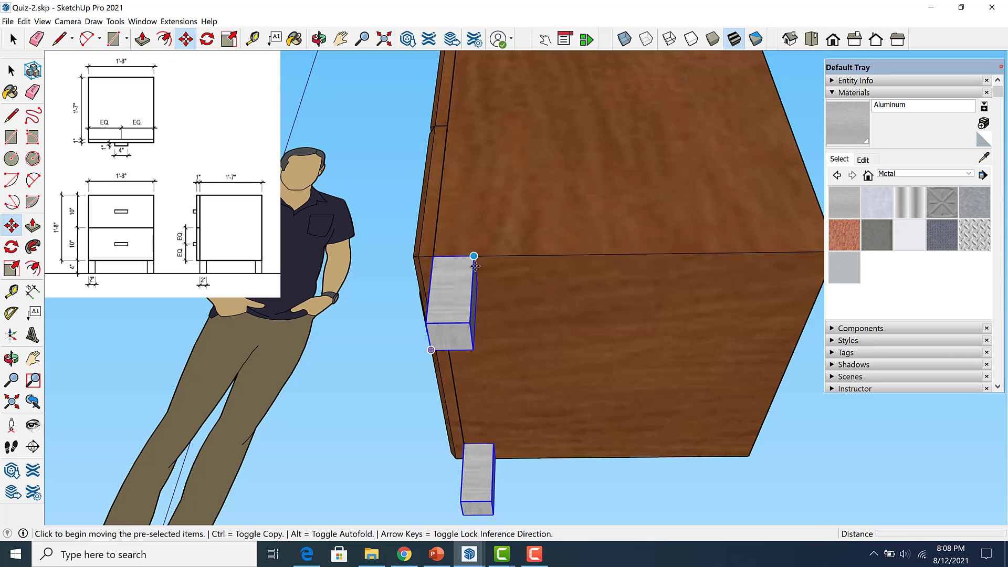
left_click(473, 256)
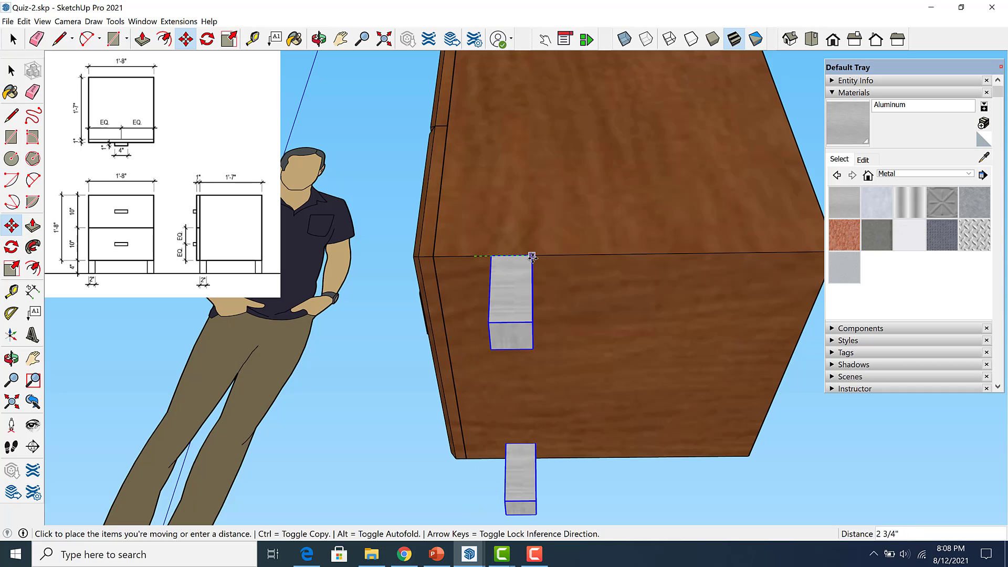
key("ctrl")
scroll(532, 257, "down", 3)
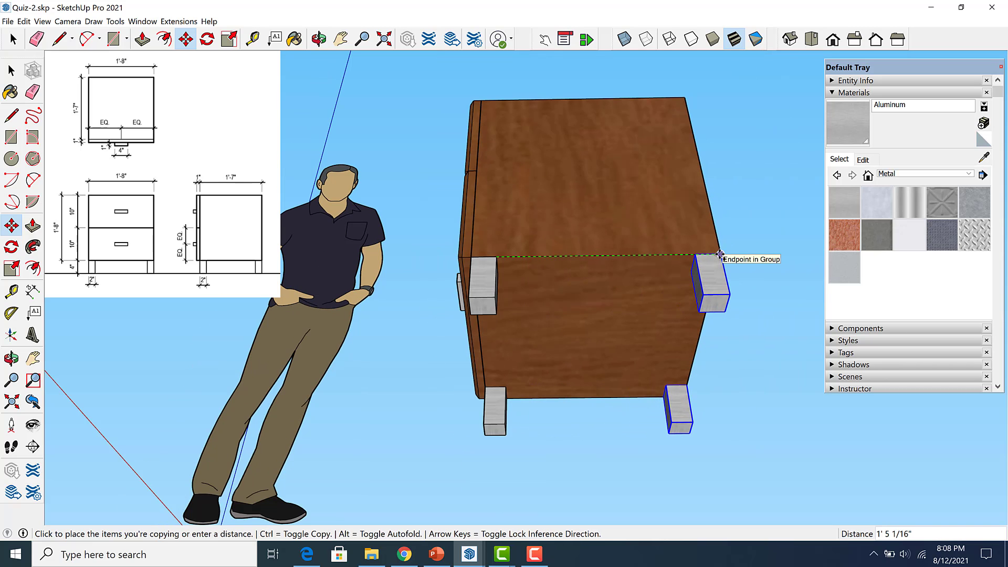
left_click(720, 255)
key("space")
Taper the legs by scaling the leg component's bottom face uniformly about its center by a factor of about 0.72.
scroll(525, 302, "down", 3)
middle_click_drag(515, 305, 561, 329)
scroll(562, 329, "up", 2)
scroll(562, 330, "down", 2)
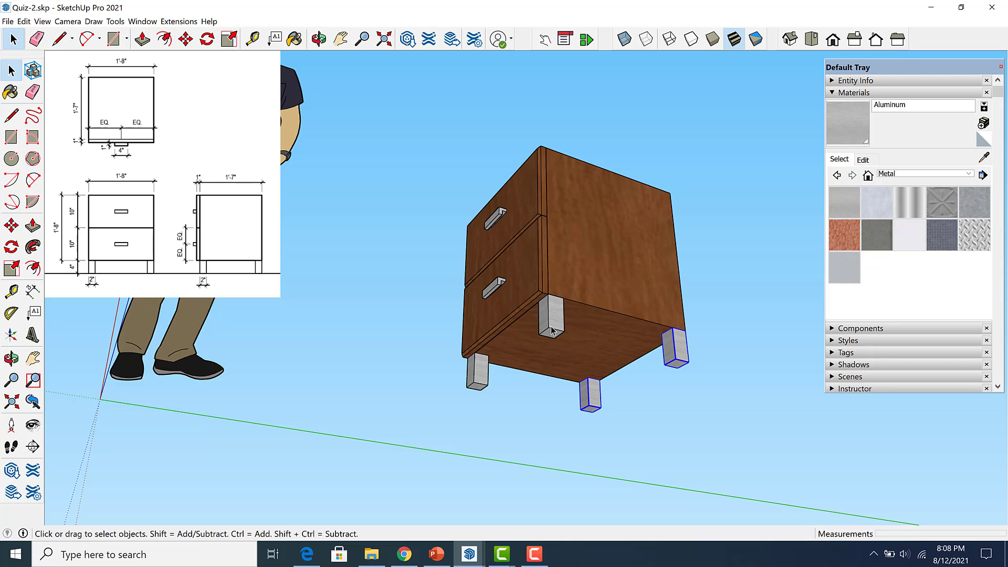
scroll(555, 333, "up", 3)
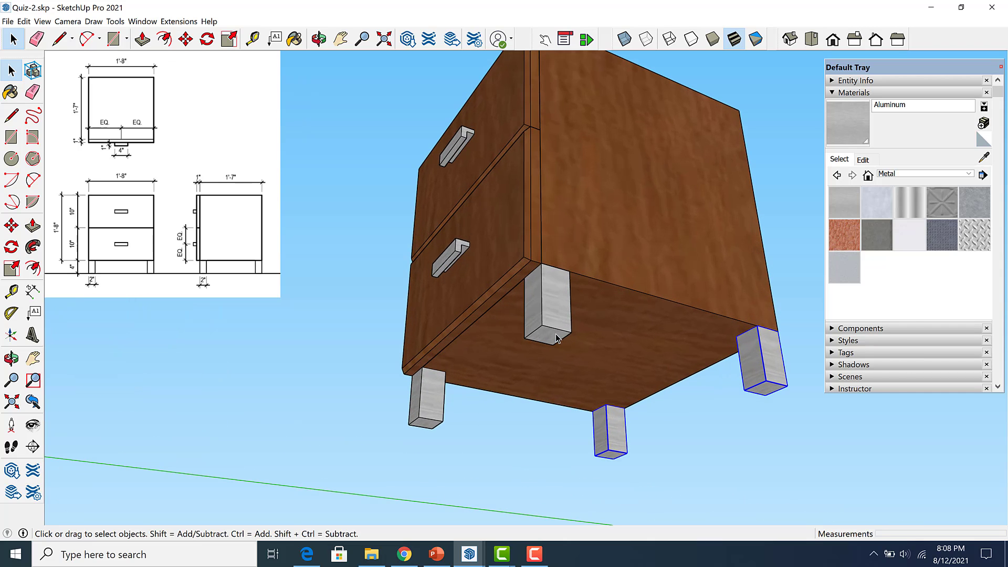
double_click(557, 338)
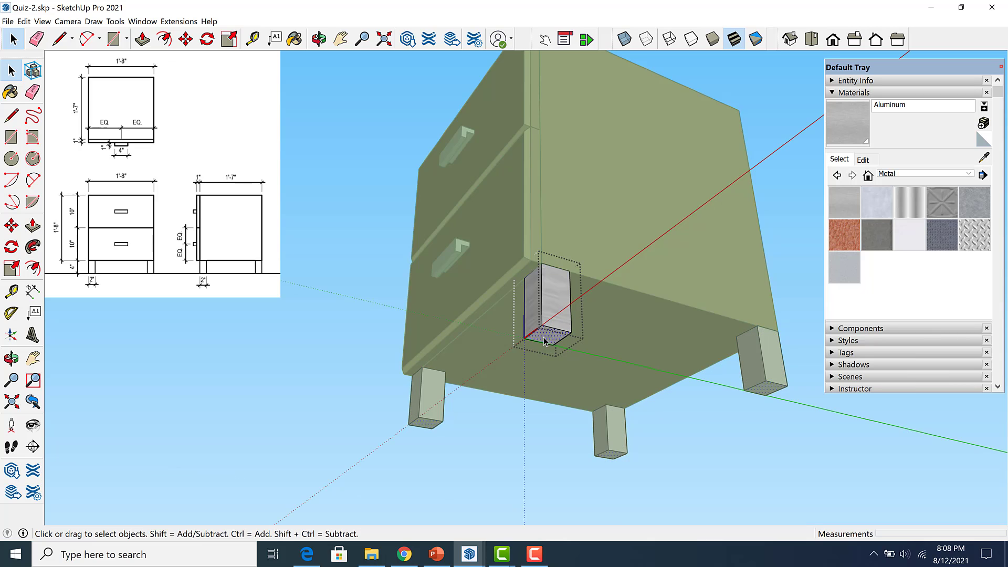
left_click(544, 335)
scroll(545, 334, "up", 5)
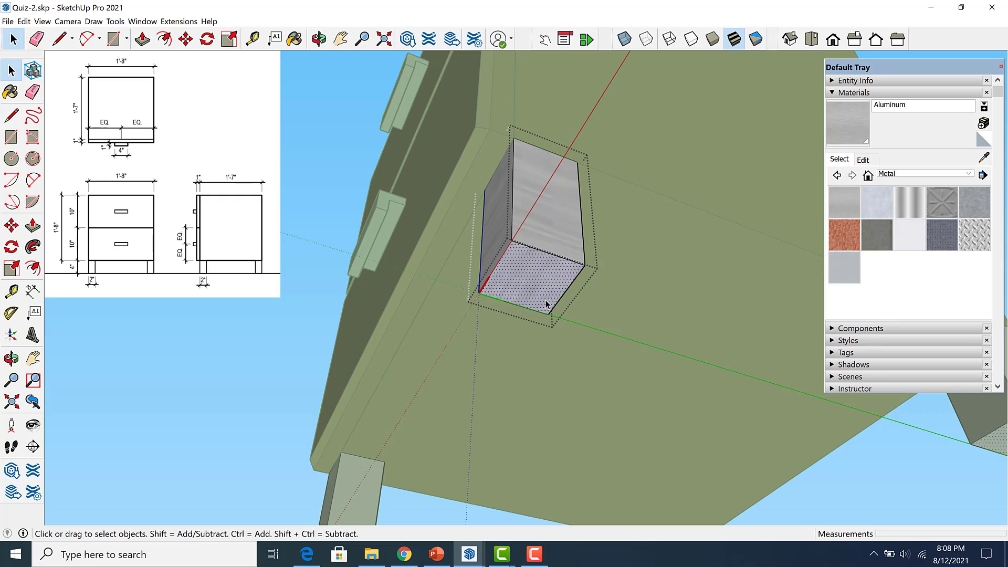
key("s")
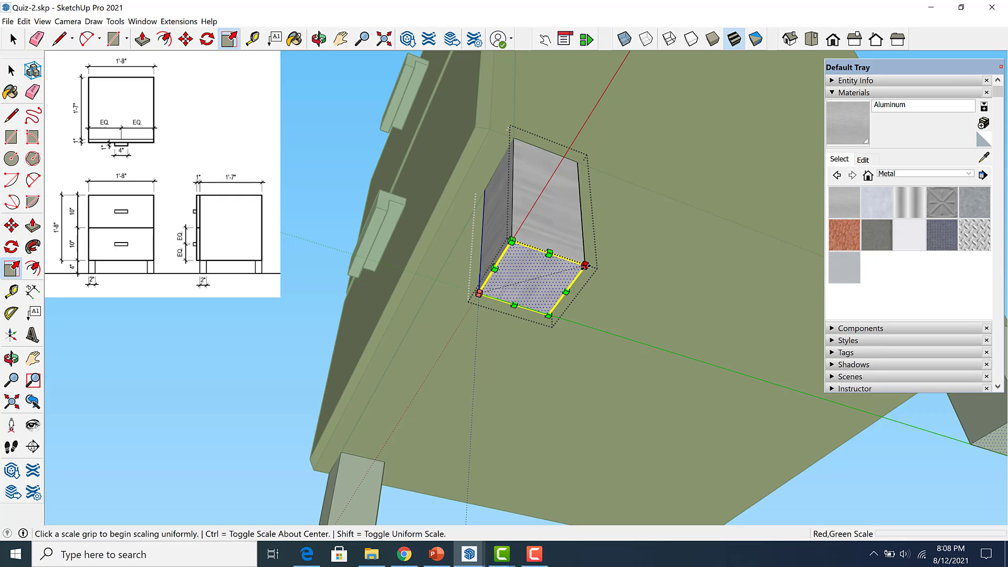
left_click(585, 266)
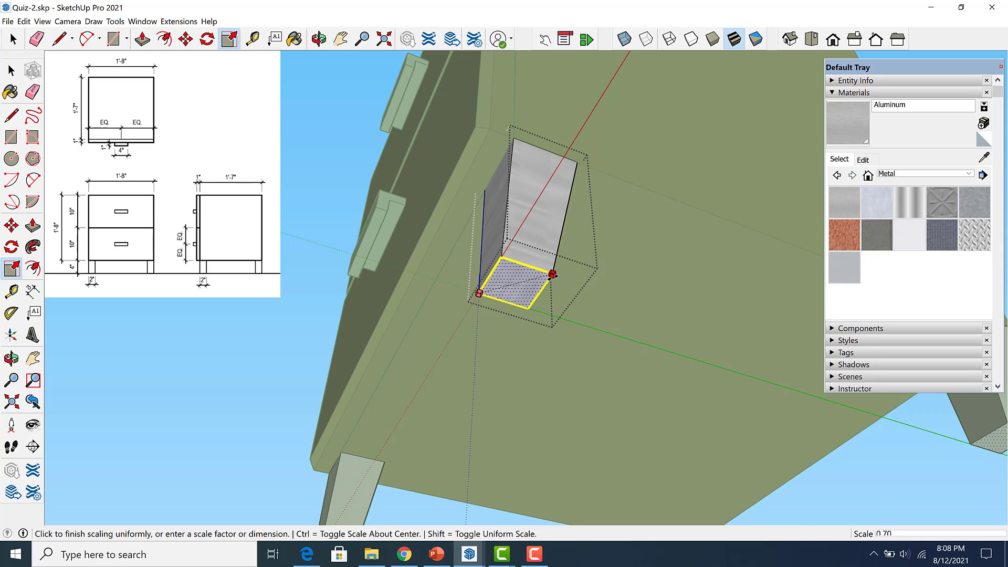
key("ctrl")
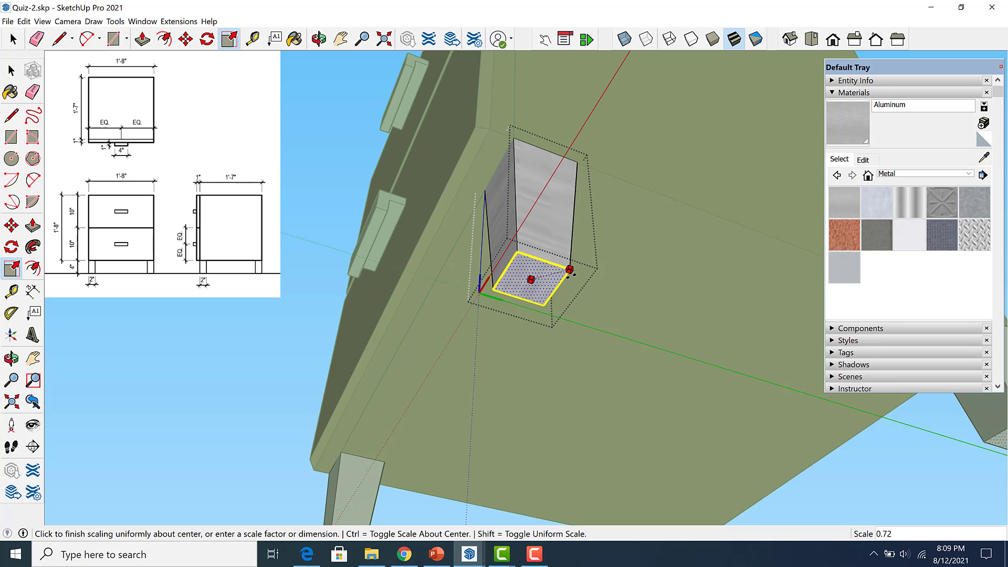
left_click(572, 274)
scroll(574, 283, "down", 4)
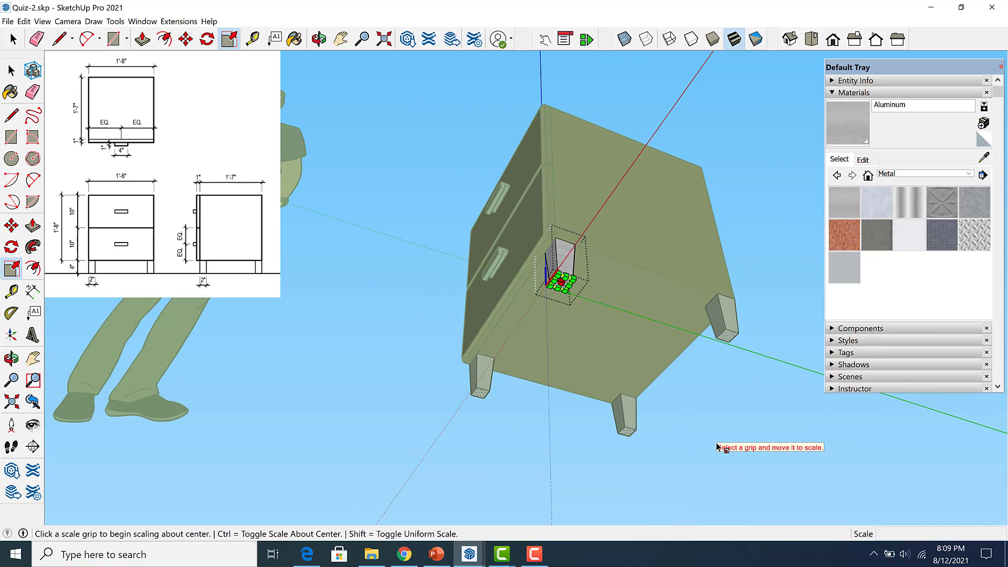
key("space")
Select the entire cabinet with its drawers, handles and legs and make it a component named side table.
scroll(666, 393, "down", 4)
mouse_move(620, 346)
middle_mouse_down()
mouse_move(612, 426)
mouse_move(661, 395)
mouse_move(655, 370)
middle_mouse_up()
scroll(659, 379, "up", 3)
scroll(568, 352, "up", 2)
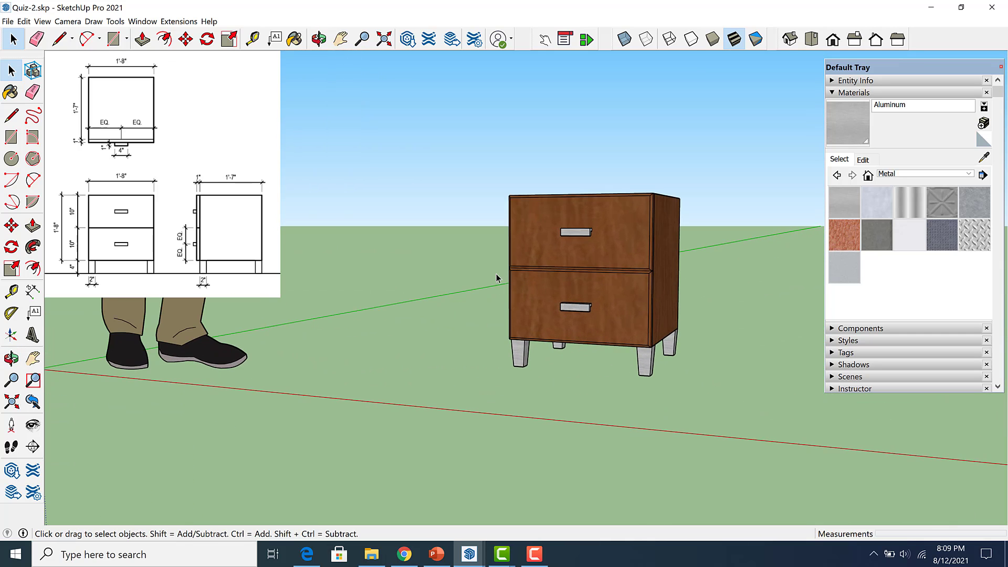
left_click_drag(474, 162, 740, 417)
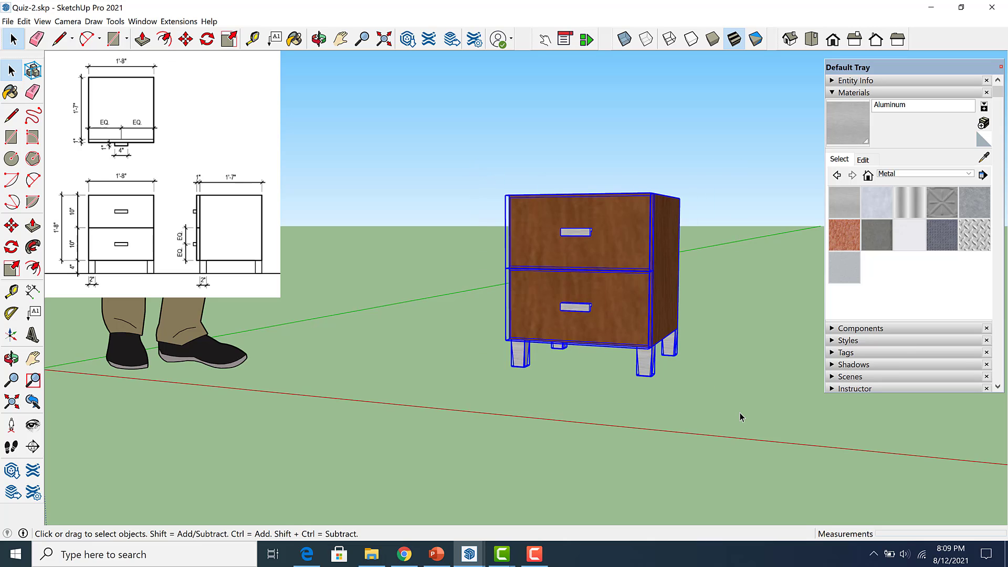
right_click(608, 291)
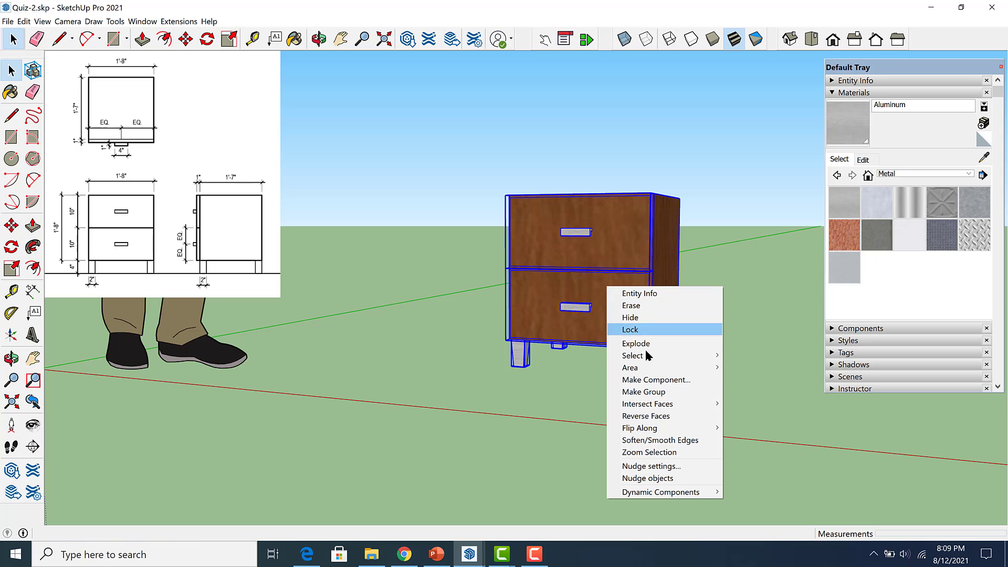
left_click(656, 380)
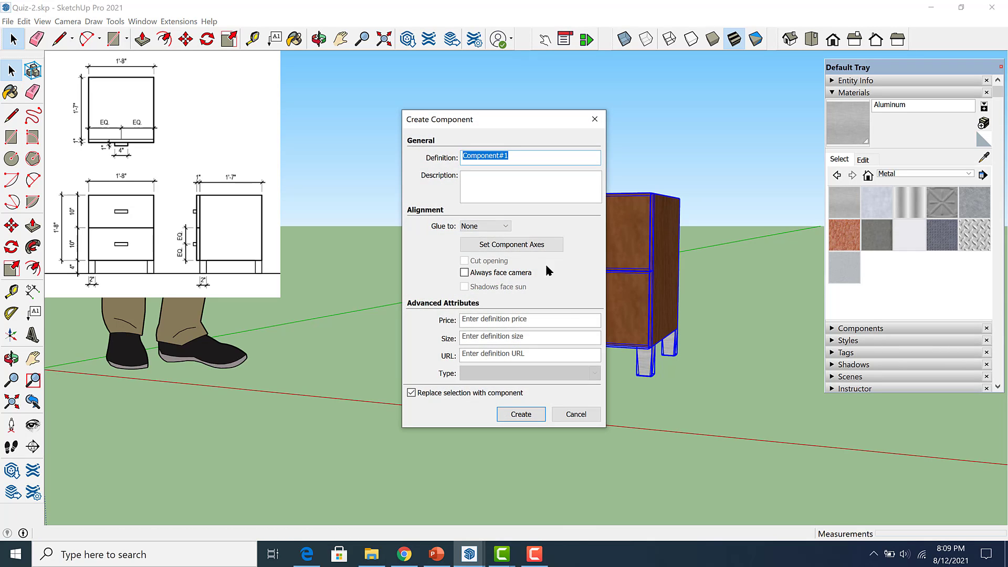
type("side table")
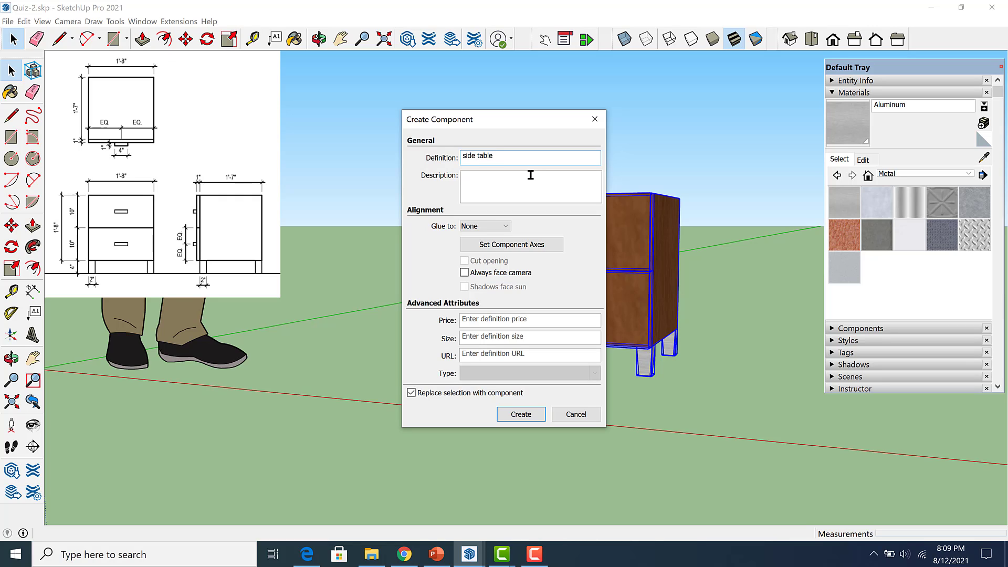
left_click(521, 414)
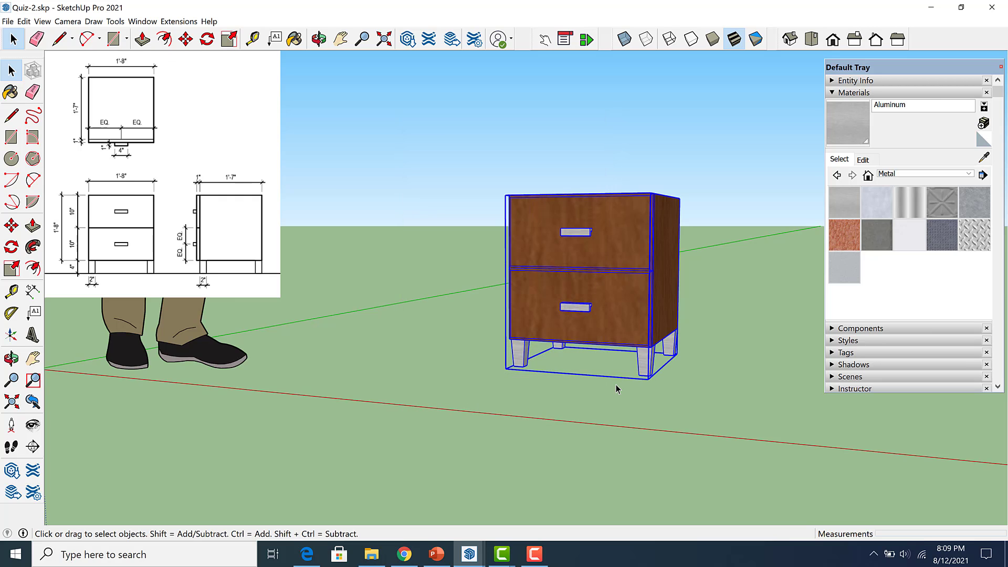
Inspect the finished side table's drawer fronts, handles and tapered legs up close and at full view, and clear the selection.
middle_click_drag(616, 387, 477, 413)
scroll(599, 325, "up", 3)
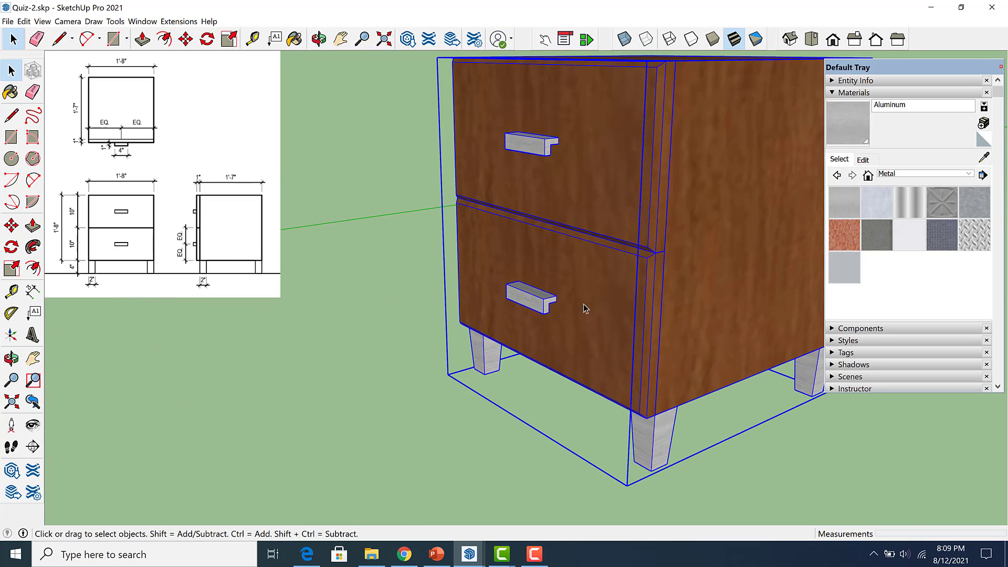
scroll(580, 299, "down", 3)
scroll(583, 315, "up", 1)
scroll(591, 336, "down", 5)
middle_click_drag(592, 337, 664, 360)
left_click(663, 358)
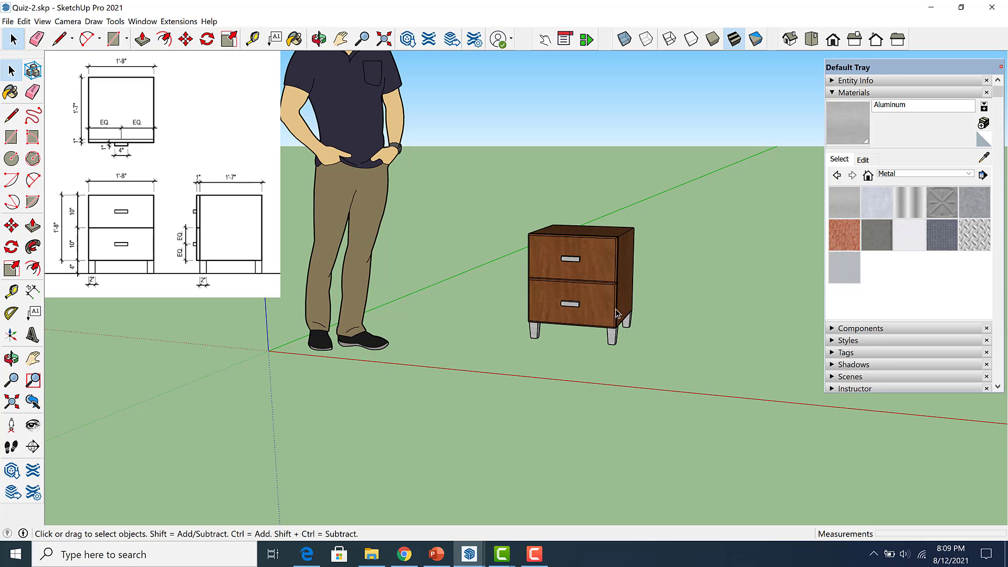